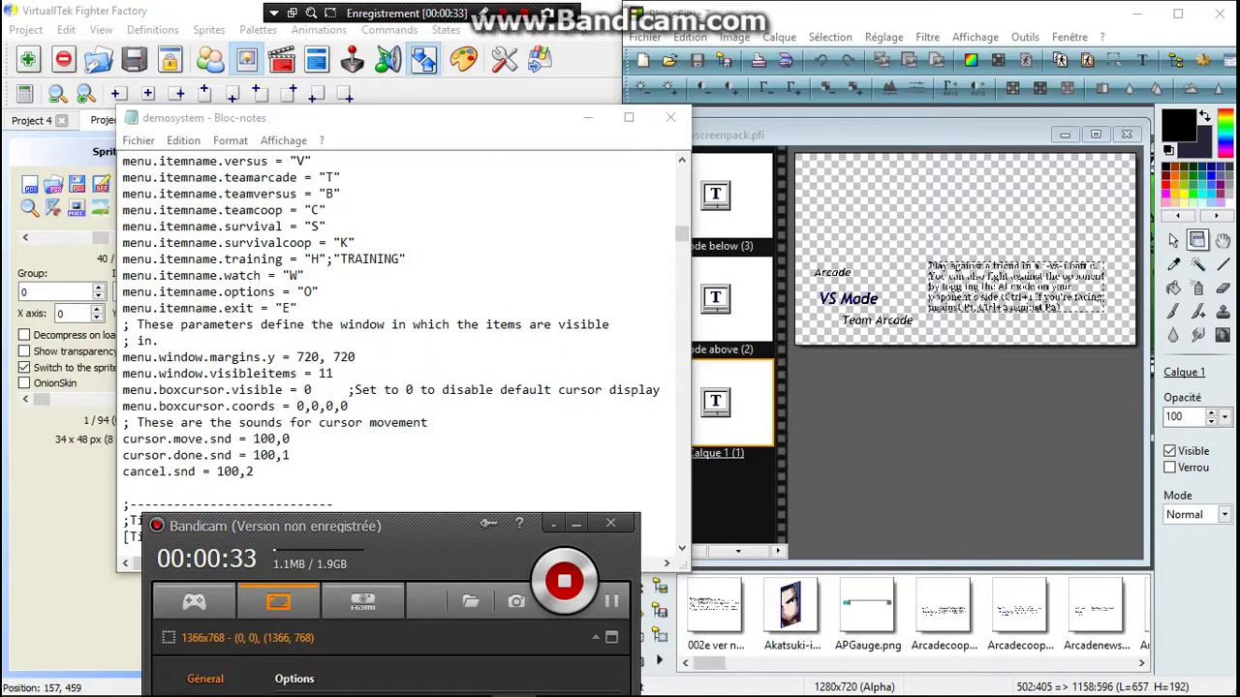
# After reviewing the demosystem menu item names, bring up the running MUGEN title menu with Arcade highlighted
pyautogui.moveTo(334, 687)
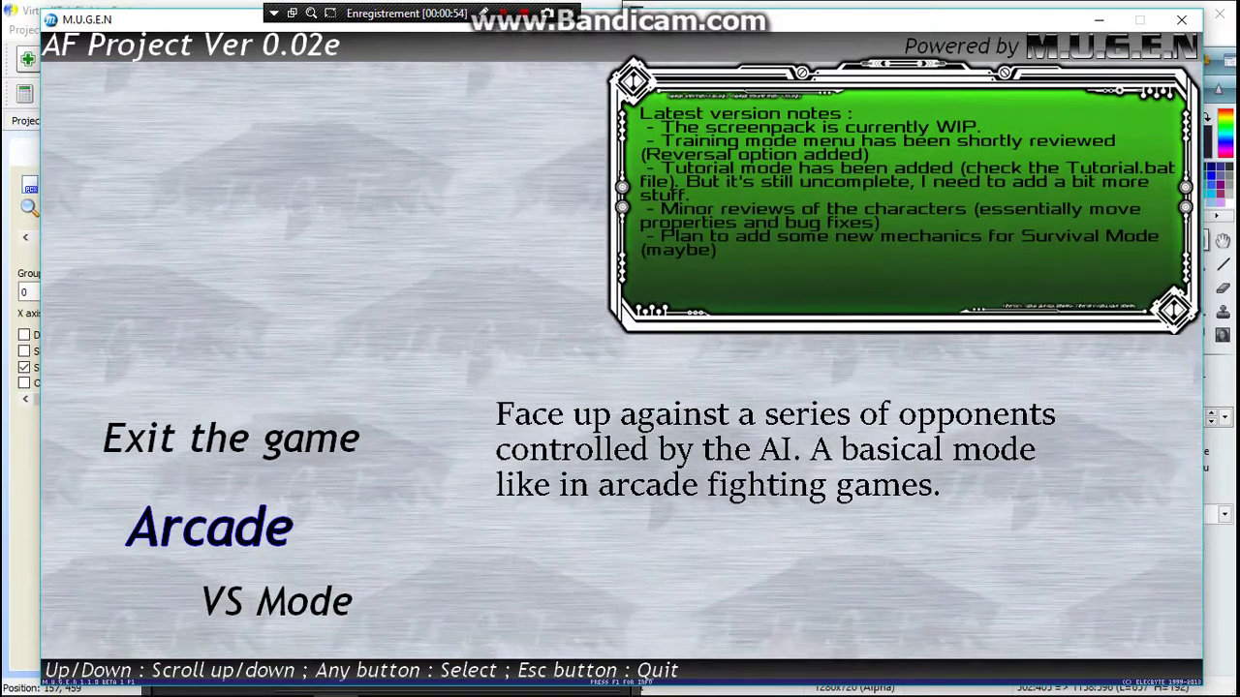
# Move the title-menu selection from Arcade down to Survival Co-Op, then back up to Survival
pyautogui.press('Down')
pyautogui.press('Down')
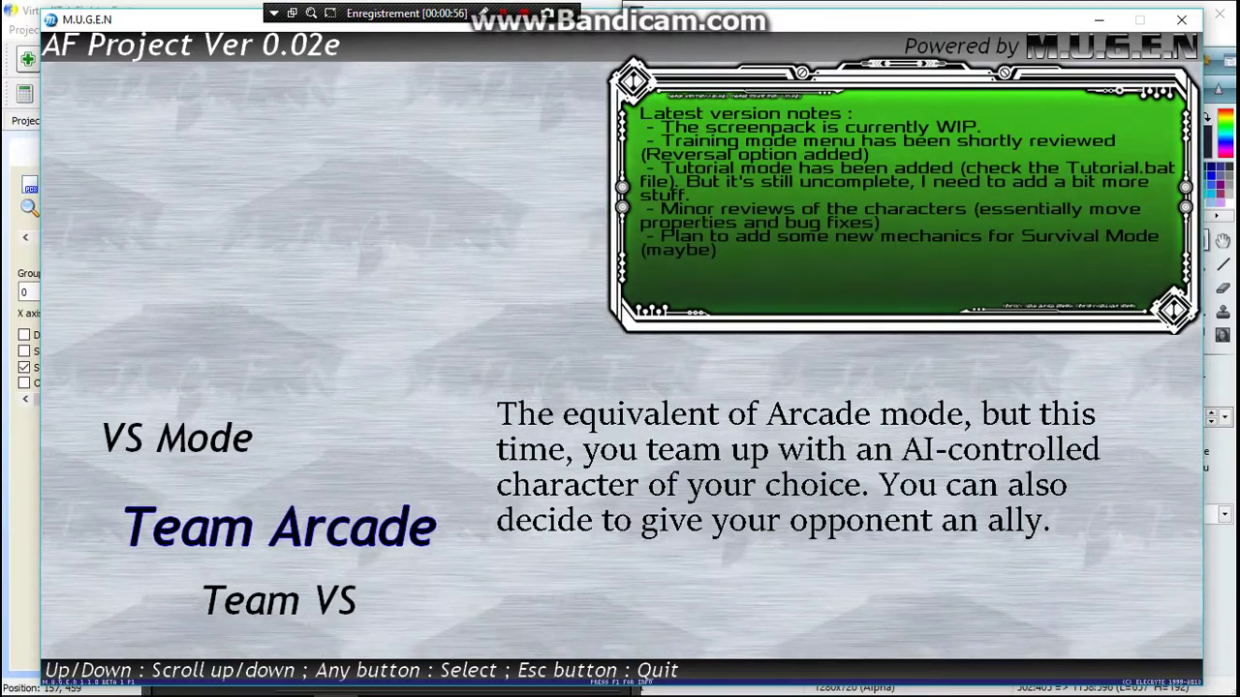
pyautogui.press('Down')
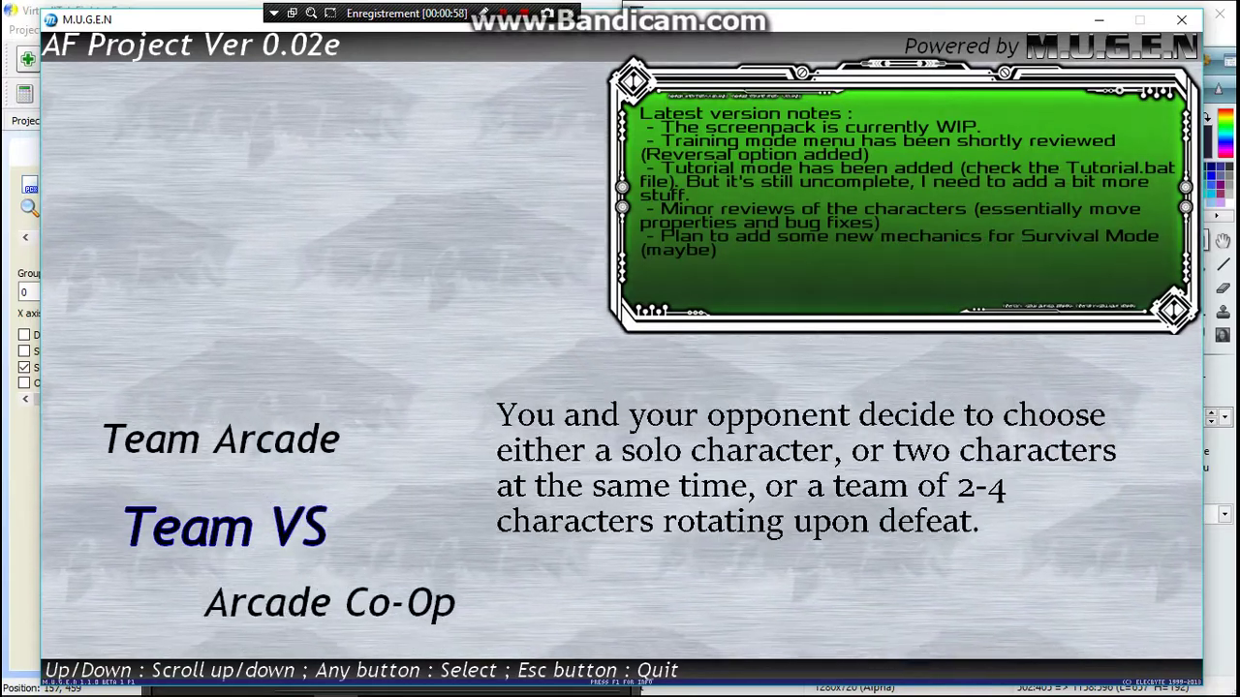
pyautogui.press('Down')
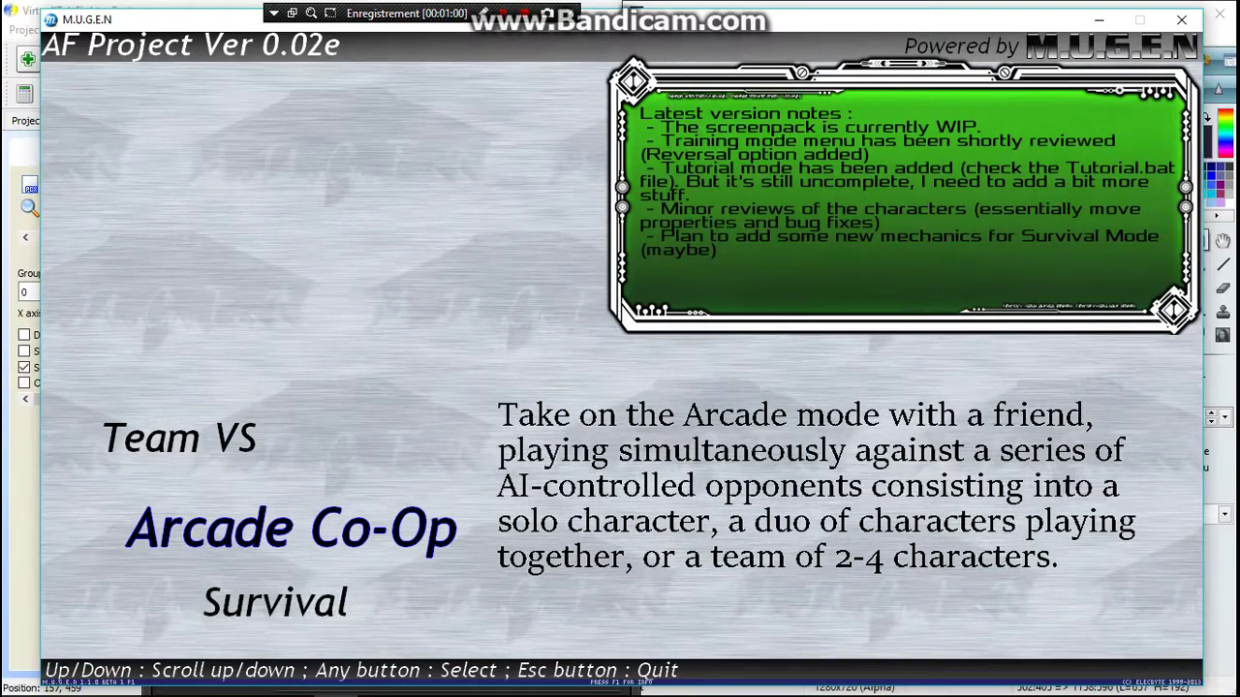
pyautogui.press('Up')
pyautogui.press('Down')
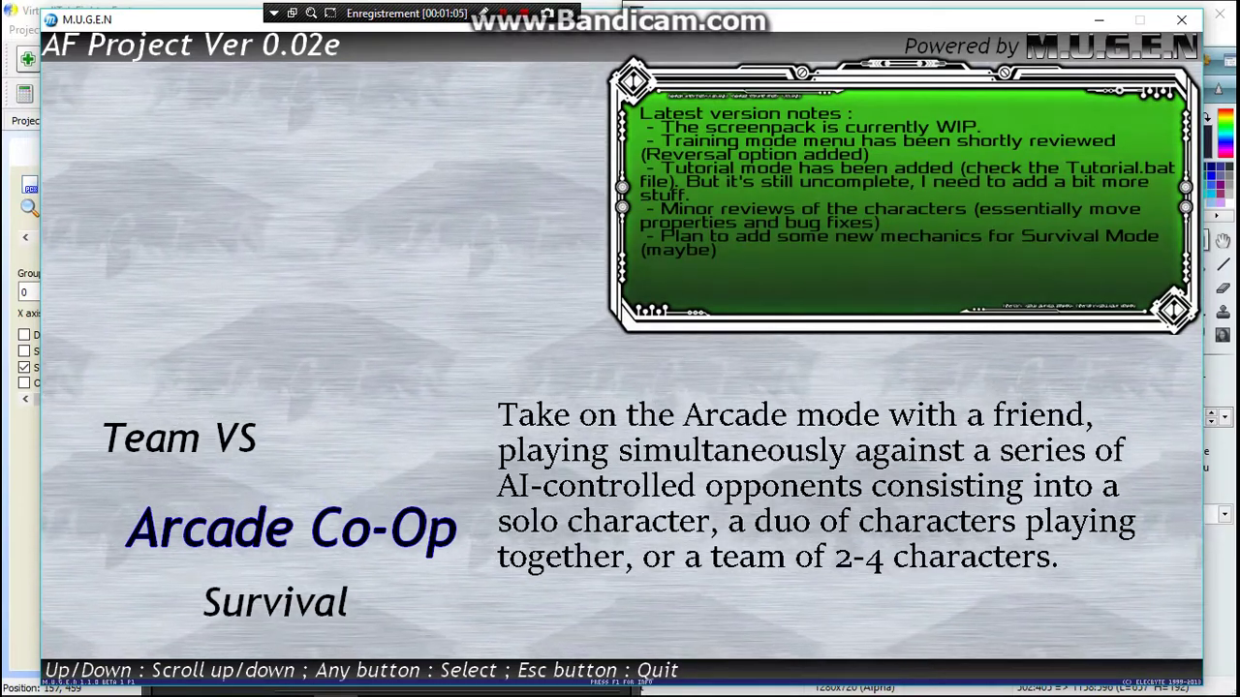
pyautogui.press('Down')
pyautogui.press('Down')
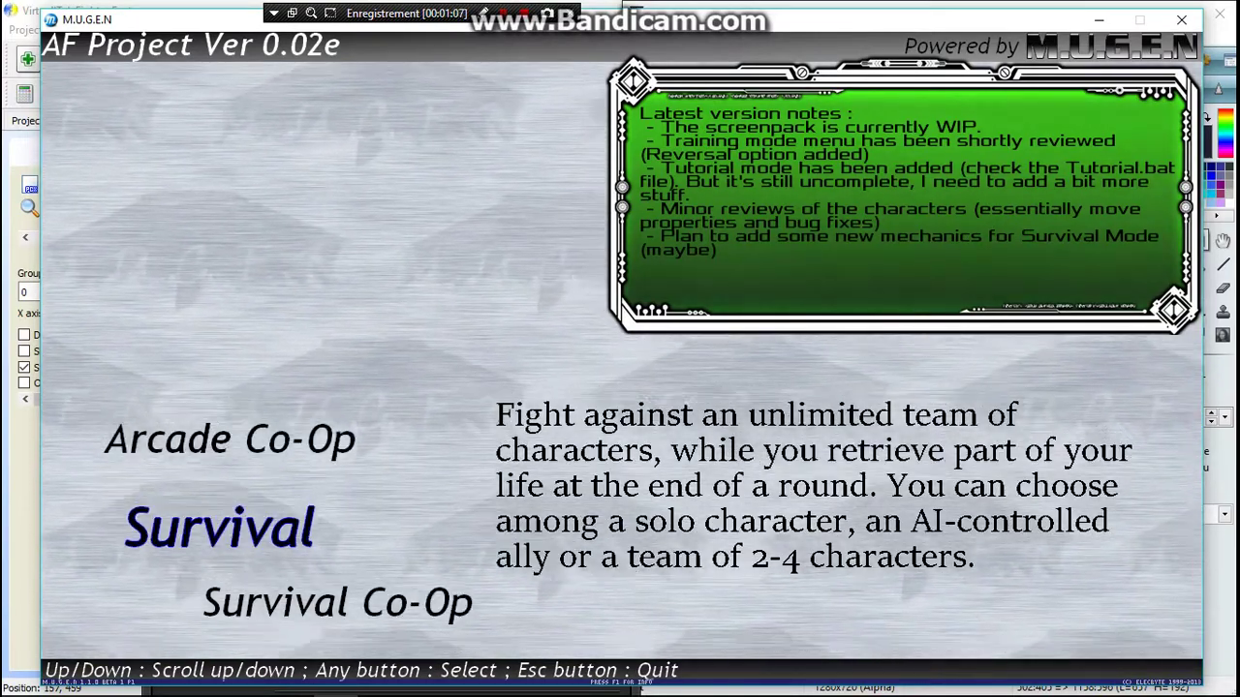
pyautogui.press('Up')
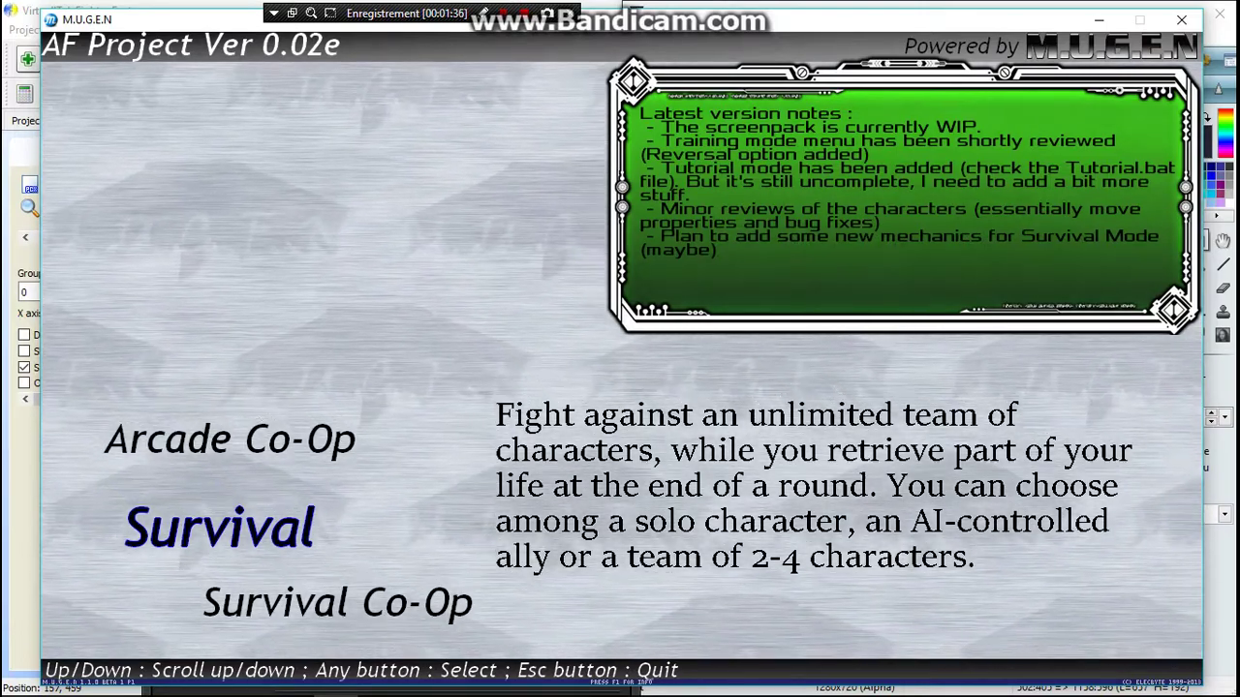
# Move the title-menu selection down to Survival Co-Op to read its description
pyautogui.press('Down')
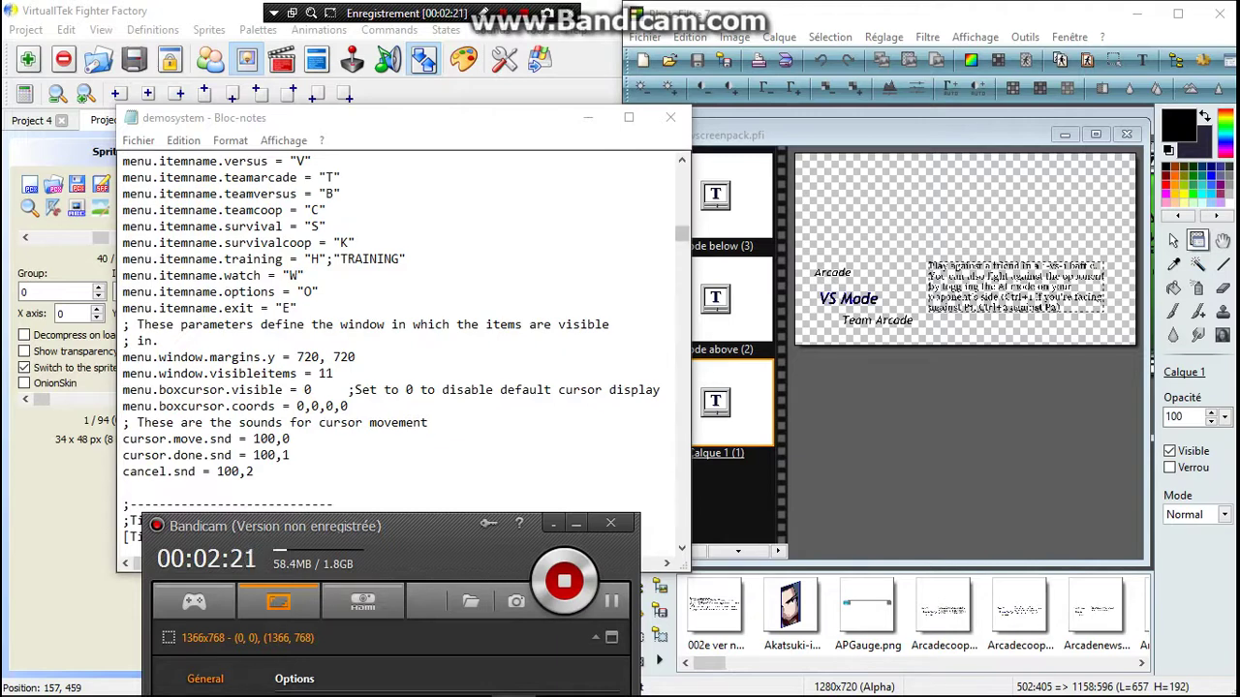
# Inspect the two [TitleBG 4] blocks using sprites 107,0 and 108,0, then switch to the VSnewscreenpack image
pyautogui.hotkey('alt', 'Tab')
pyautogui.scroll(-15, 402, 349)
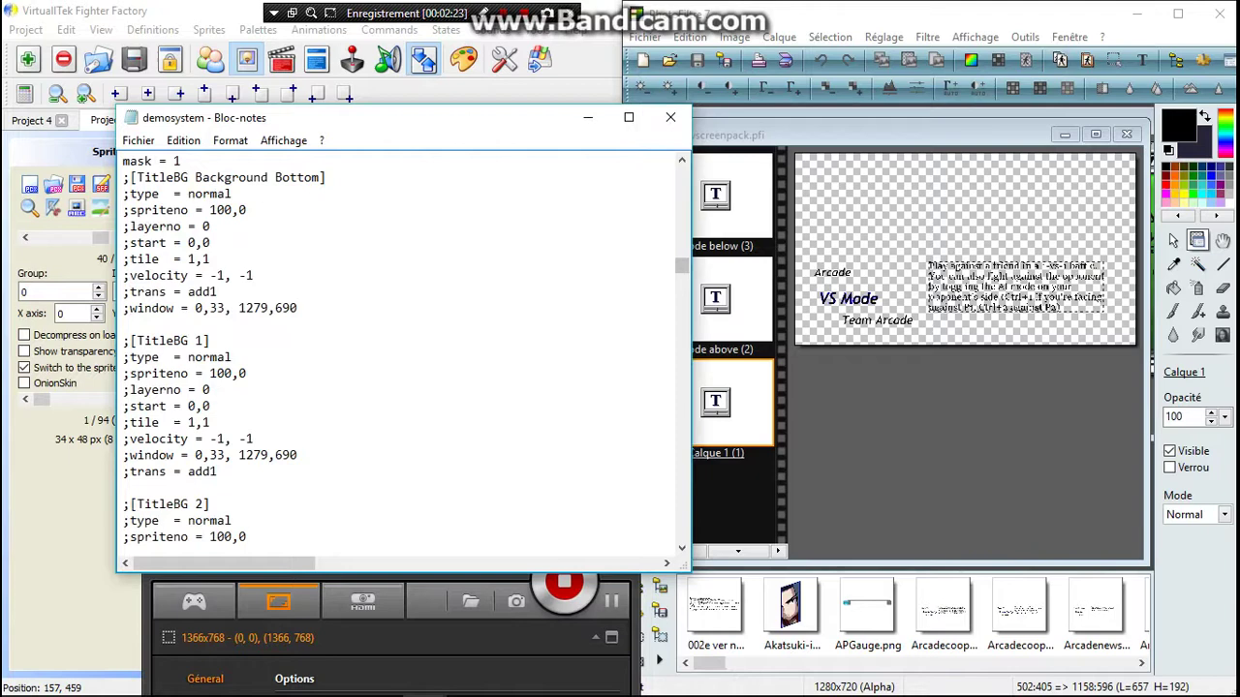
pyautogui.scroll(-5, 402, 349)
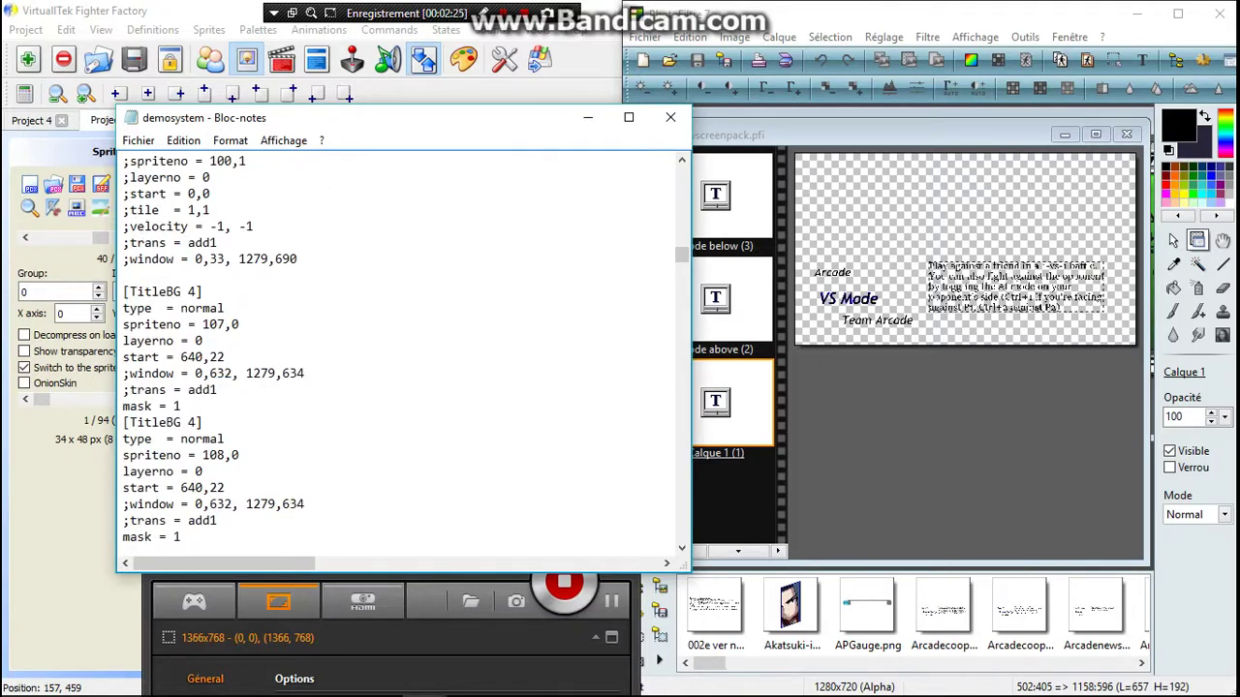
pyautogui.moveTo(123, 292); pyautogui.dragTo(182, 407)
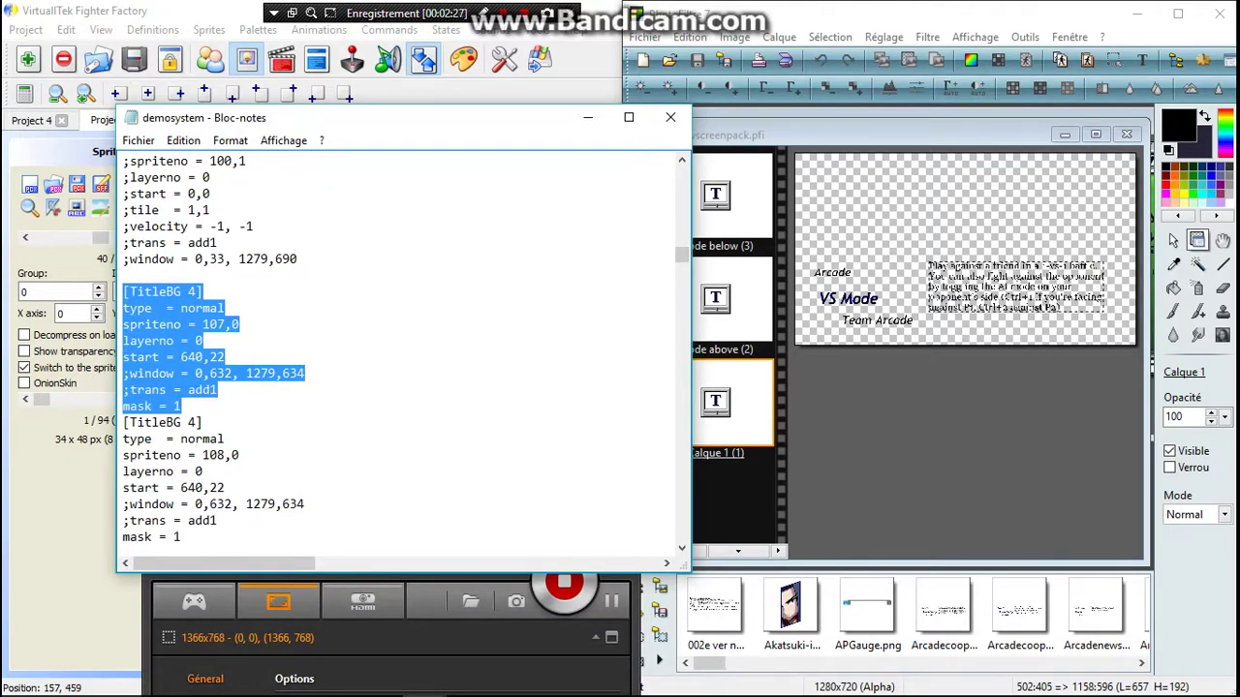
pyautogui.click(182, 392)
pyautogui.click(203, 325)
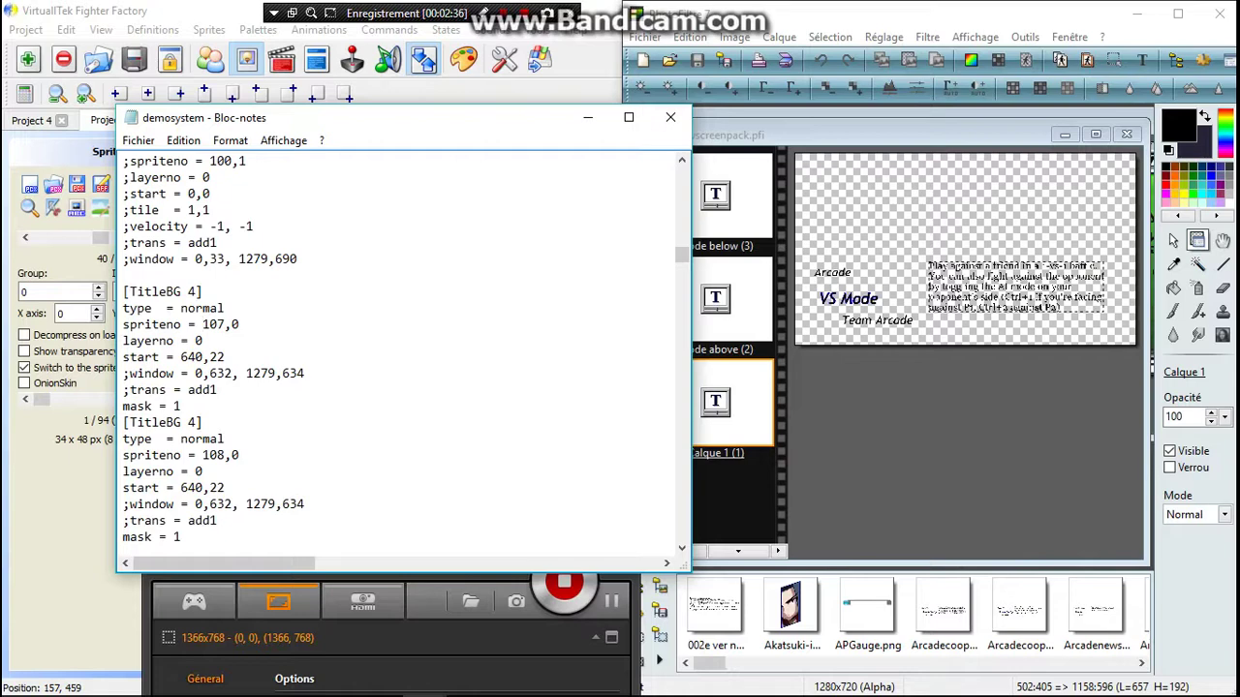
pyautogui.hotkey('alt', 'Tab')
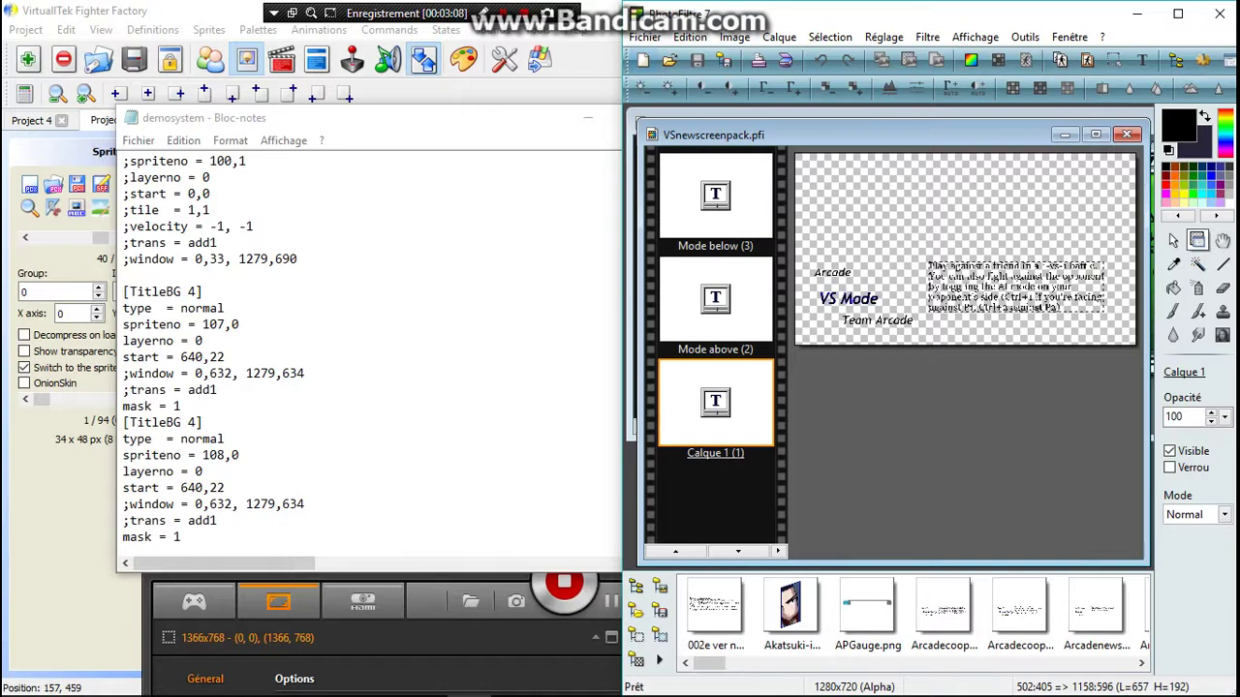
pyautogui.click(642, 59)
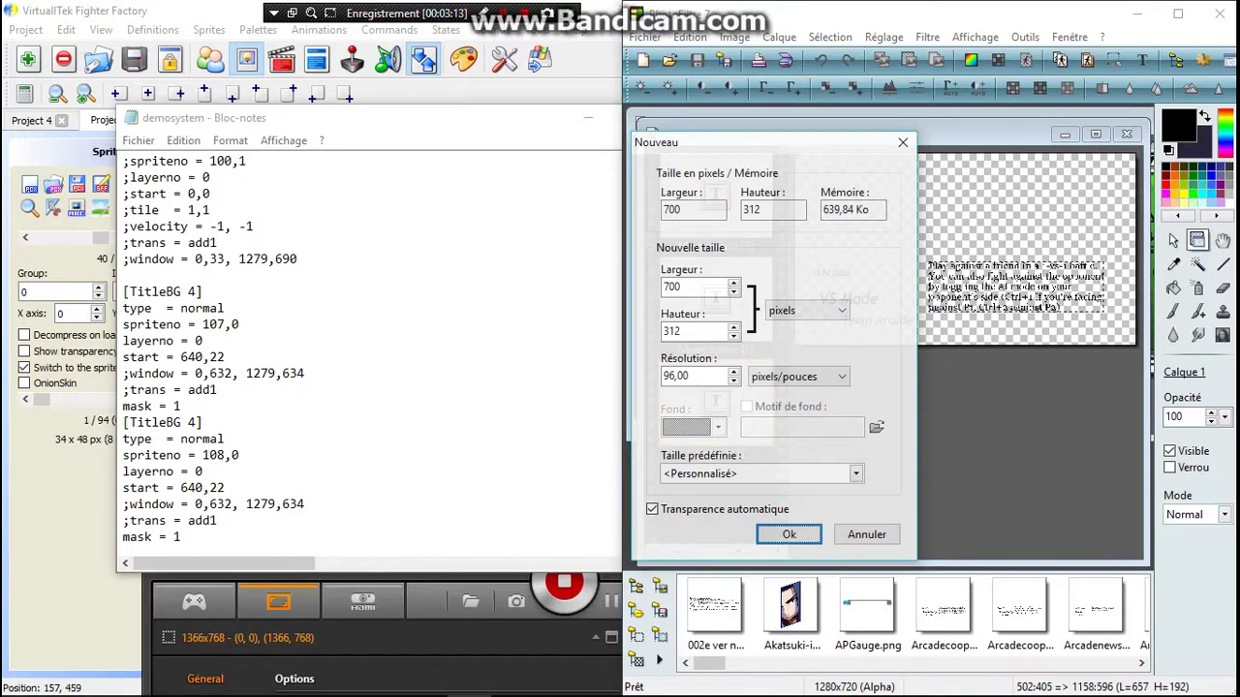
pyautogui.click(695, 287)
pyautogui.write('12')
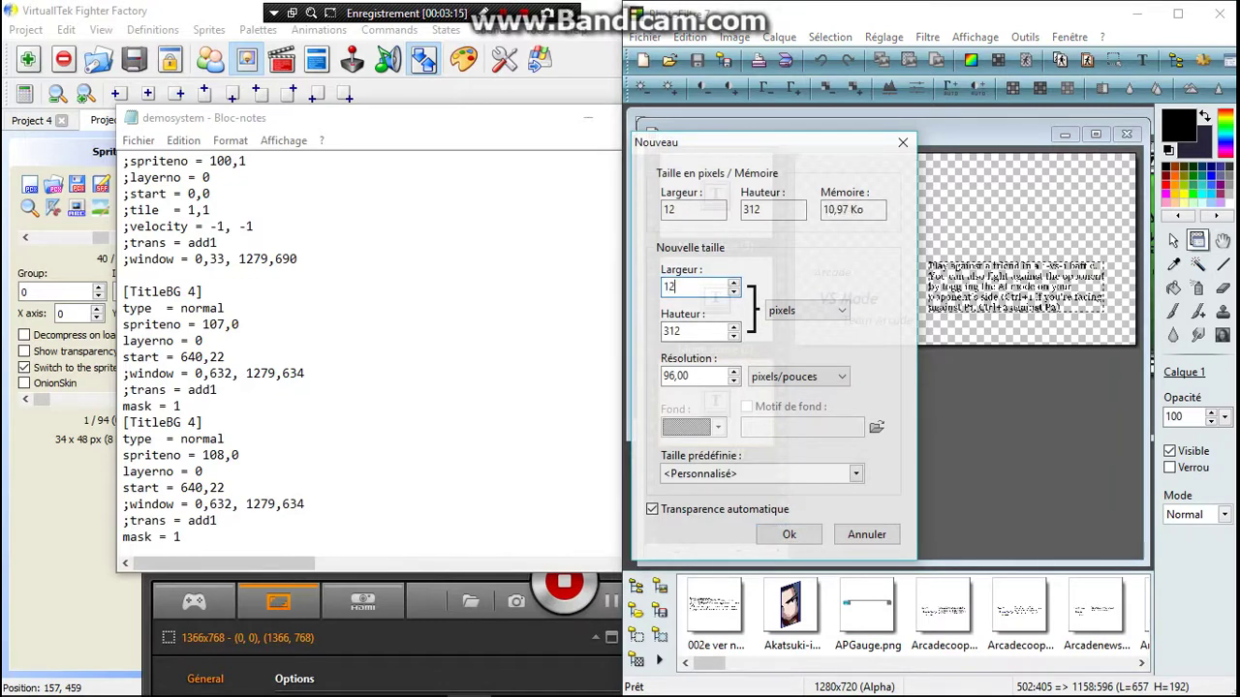
pyautogui.write('80')
pyautogui.press('Tab')
pyautogui.write('720')
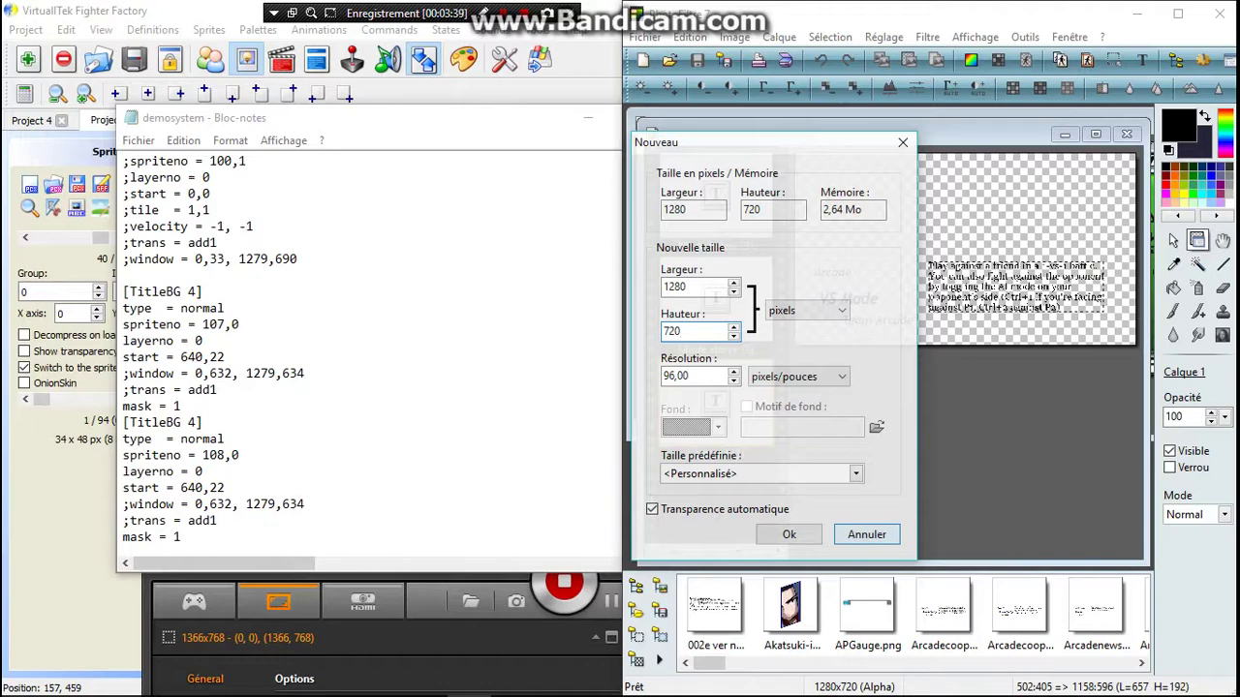
pyautogui.click(866, 535)
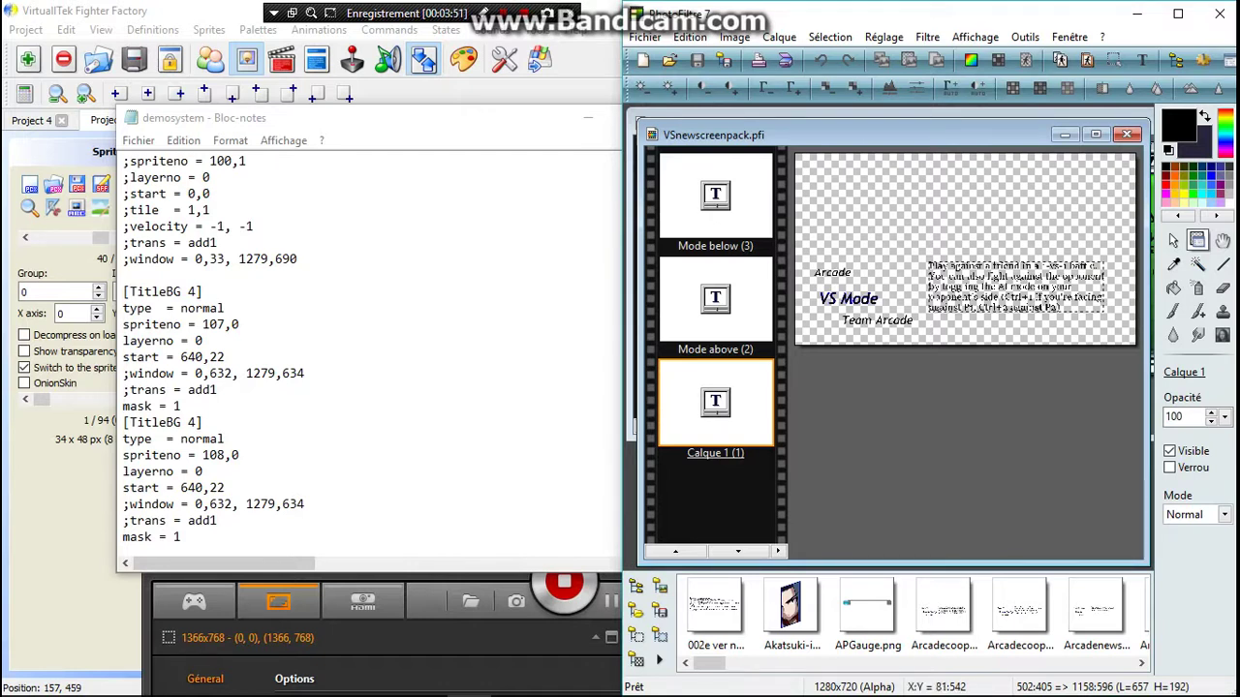
pyautogui.click(714, 203)
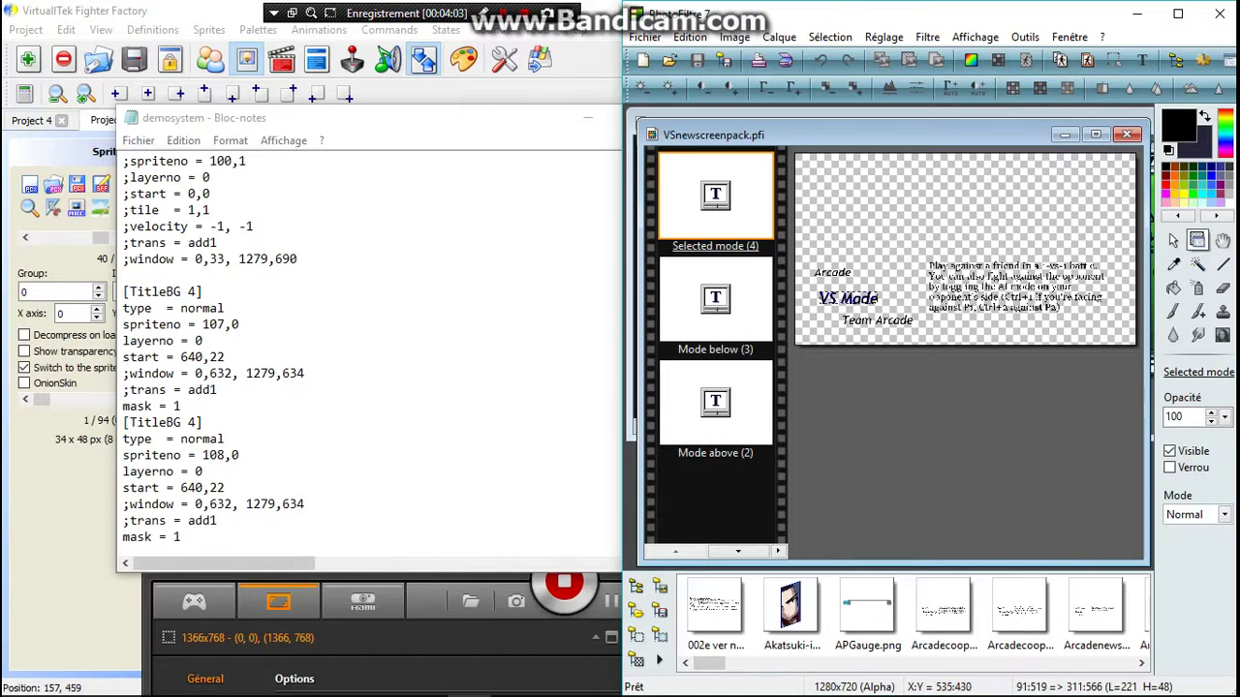
pyautogui.doubleClick(935, 267)
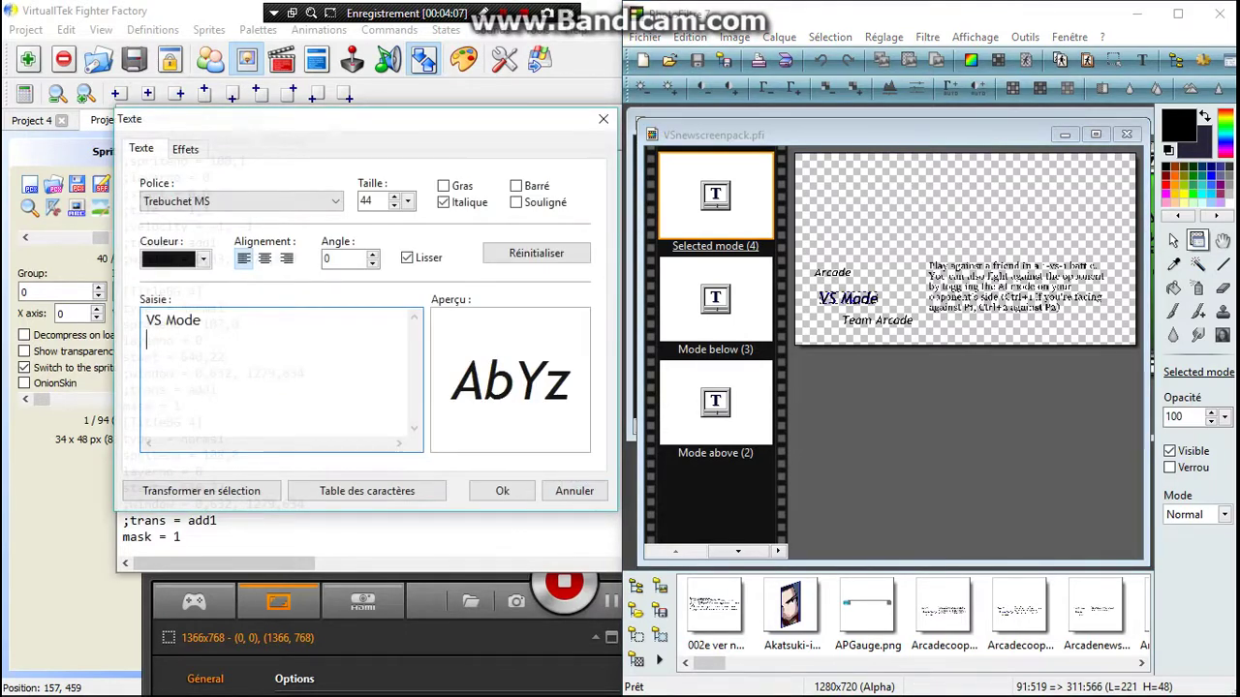
pyautogui.hotkey('ctrl', 'a')
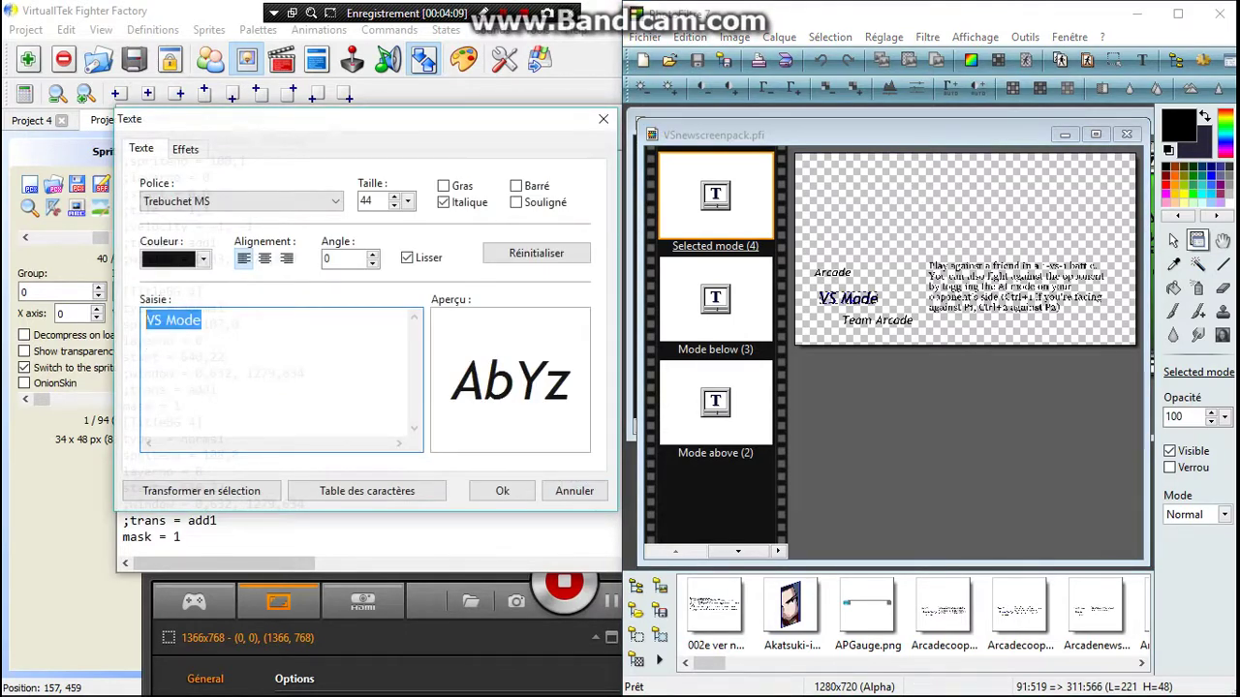
pyautogui.write('Survival')
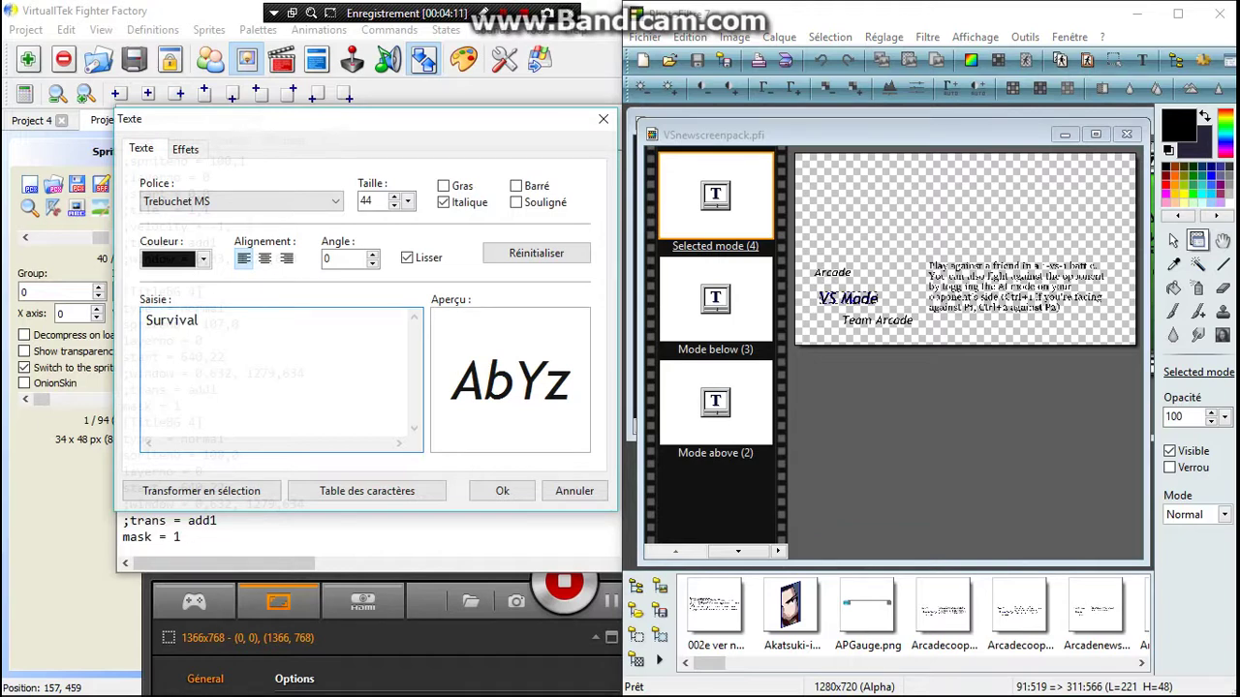
pyautogui.write(' Mode')
pyautogui.click(502, 491)
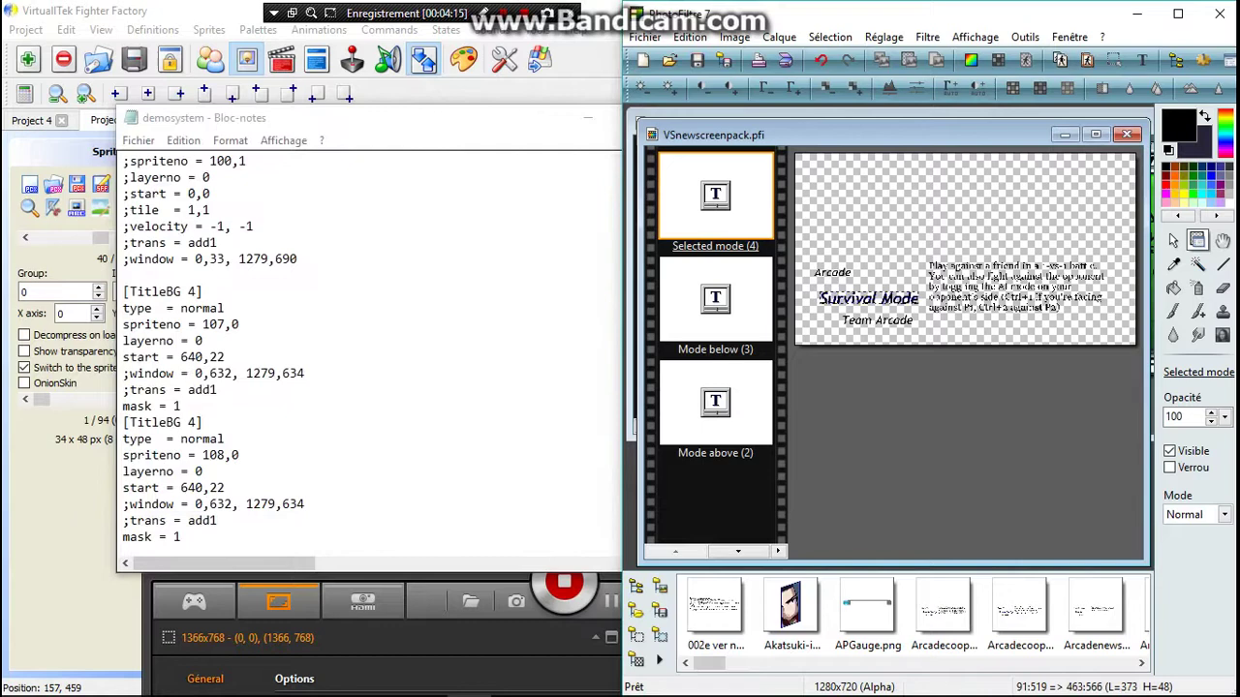
pyautogui.hotkey('ctrl', 'z')
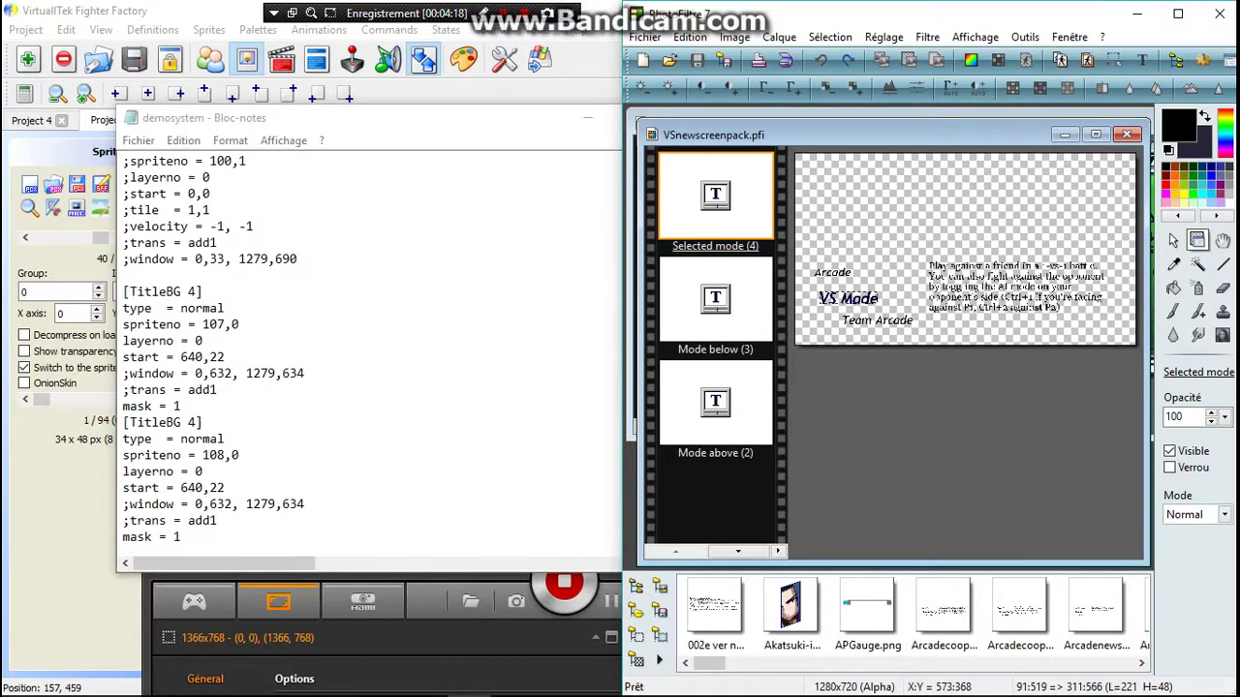
# Save the image as VSnewscreenpack.png in the AF Project - Data folder
pyautogui.click(645, 37)
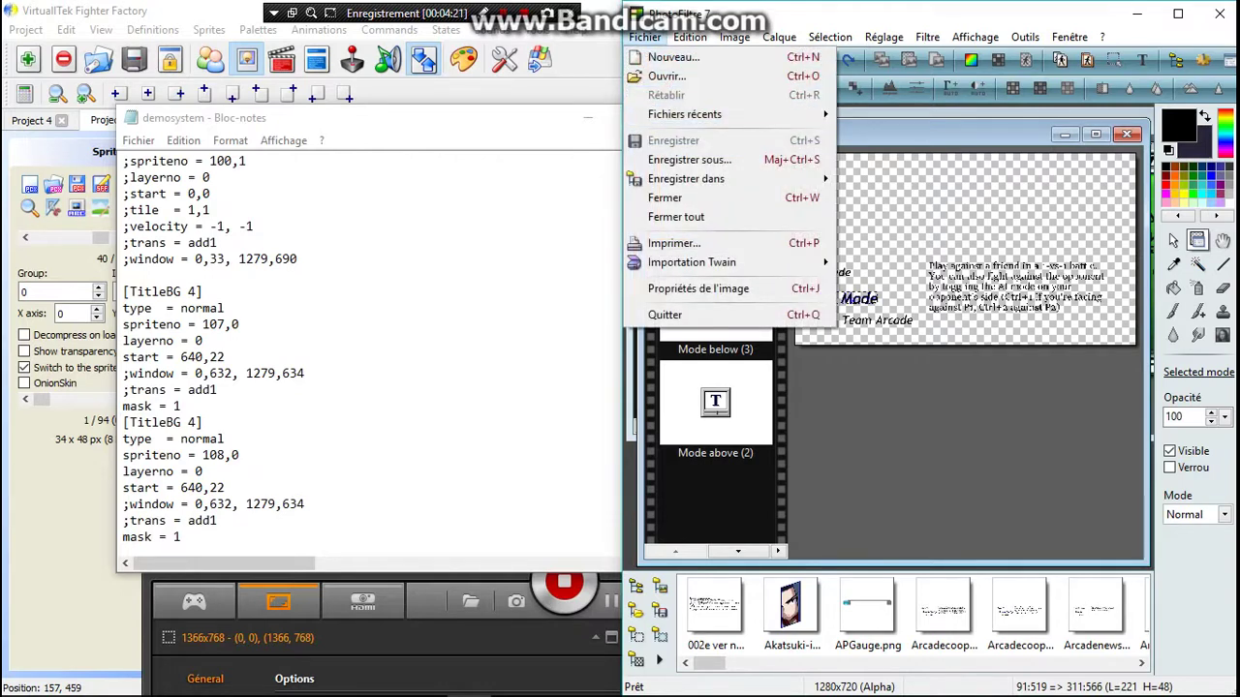
pyautogui.click(689, 159)
pyautogui.press('Tab')
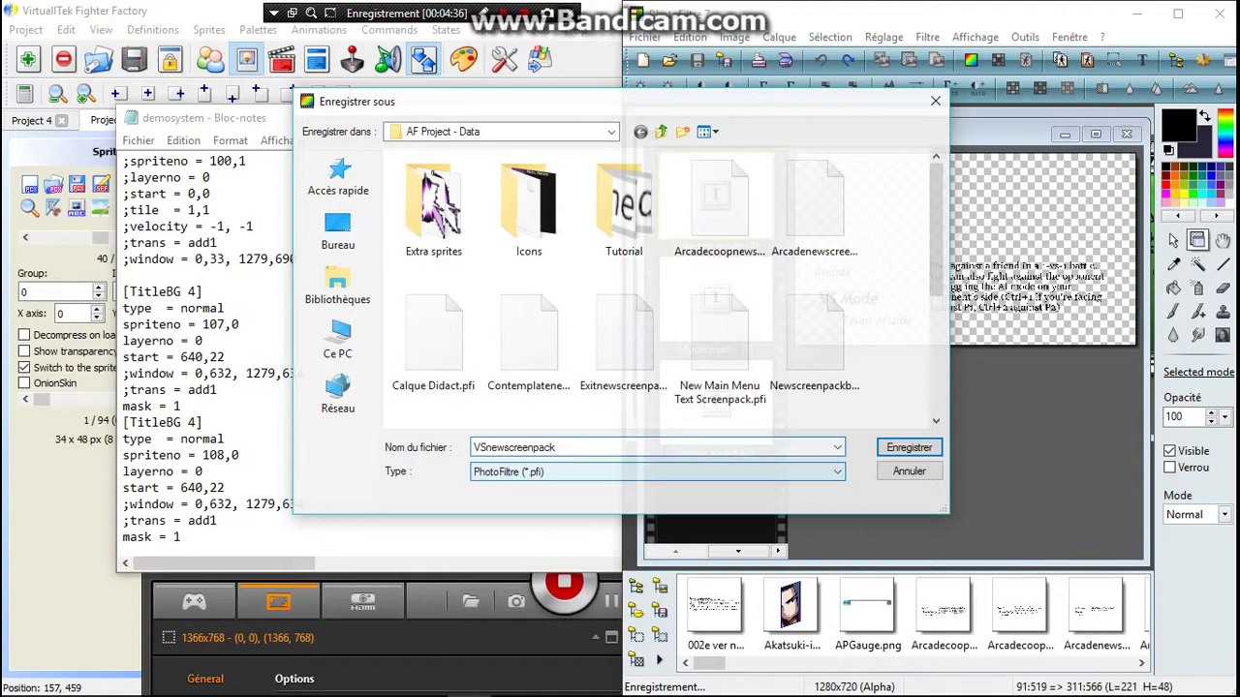
pyautogui.write('.png')
pyautogui.press('Return')
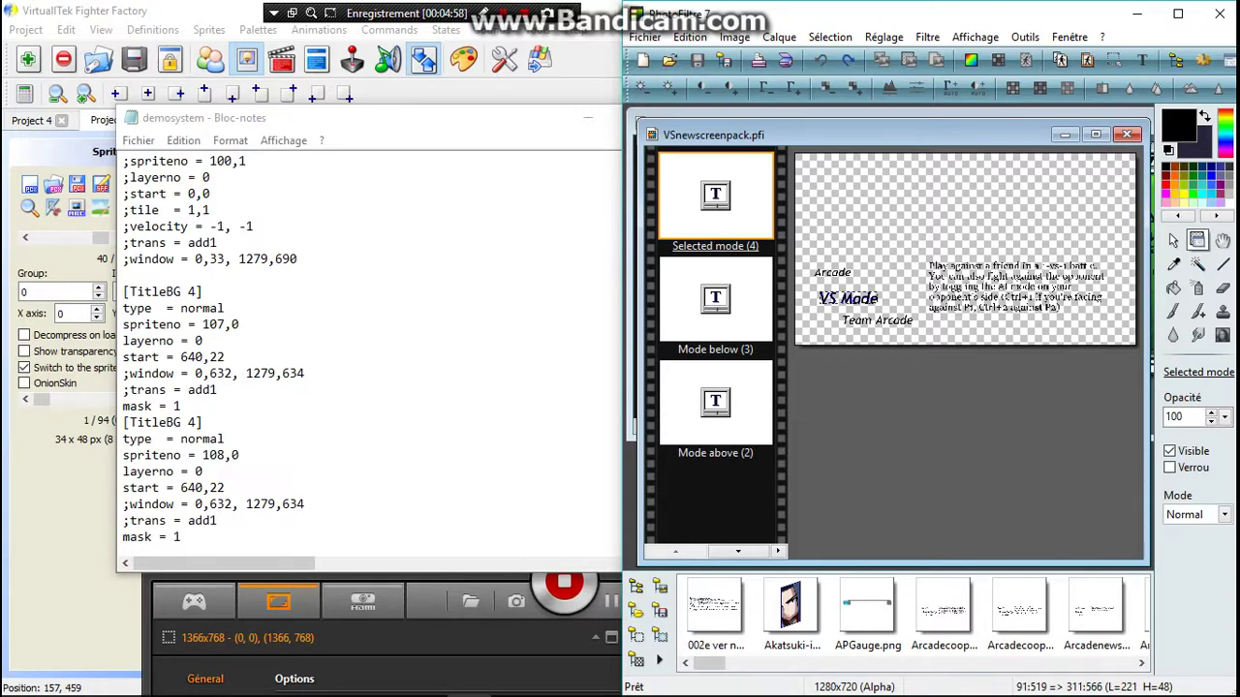
pyautogui.hotkey('alt', 'Tab')
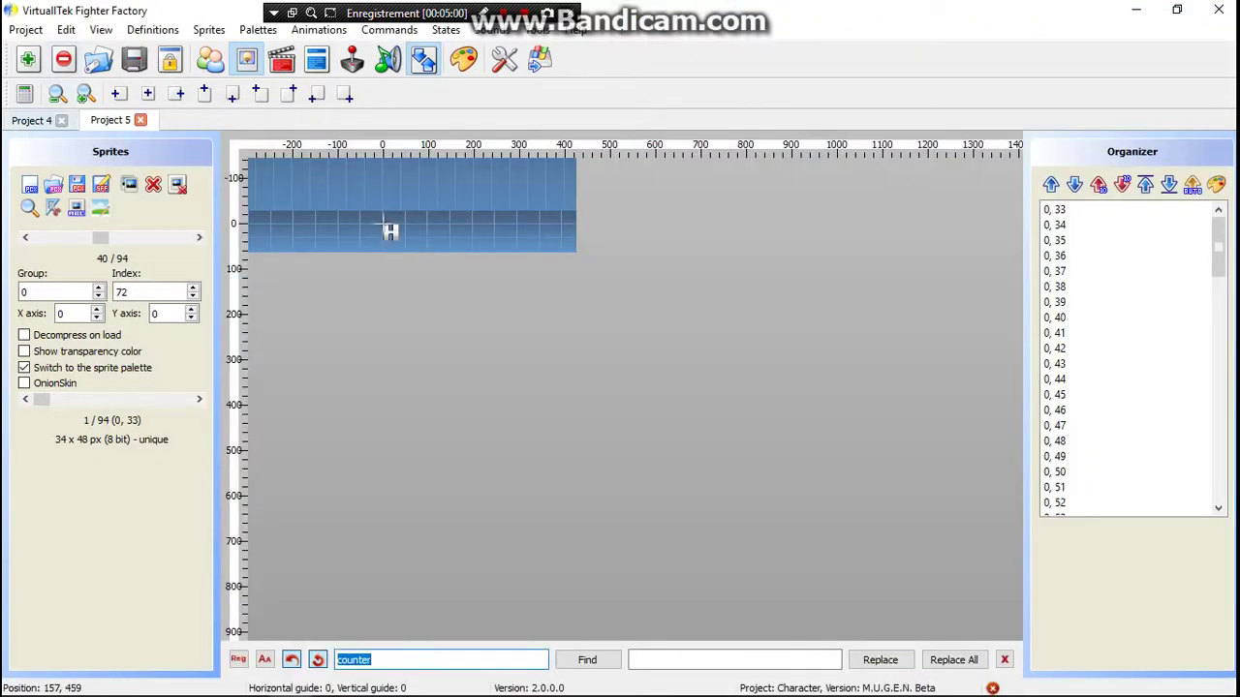
# Switch to the Project 4 font project and show its definition text
pyautogui.hotkey('ctrl', 'Tab')
pyautogui.click(210, 59)
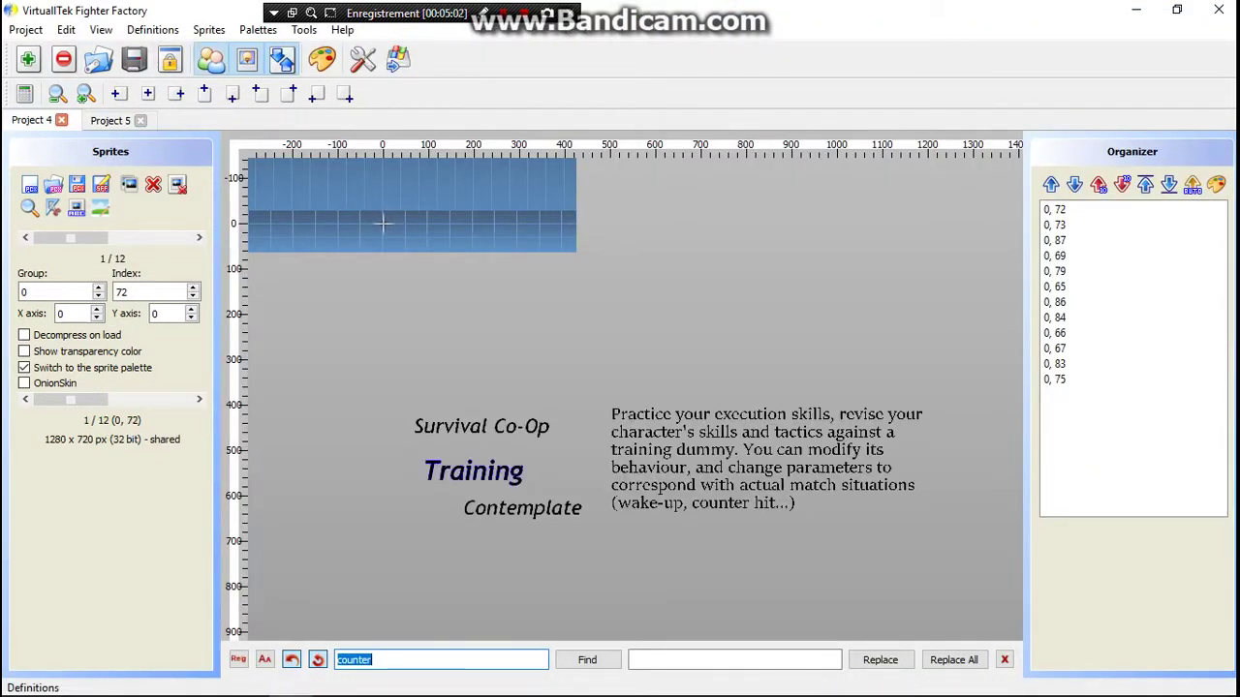
pyautogui.click(246, 59)
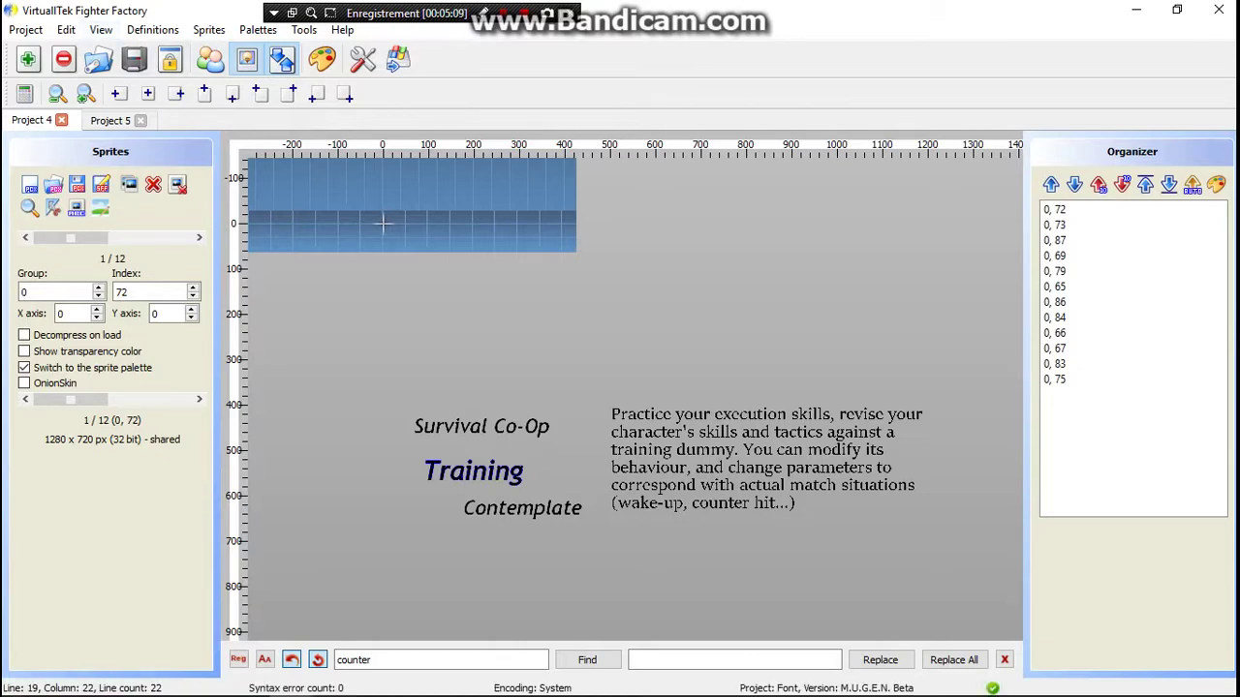
pyautogui.click(210, 59)
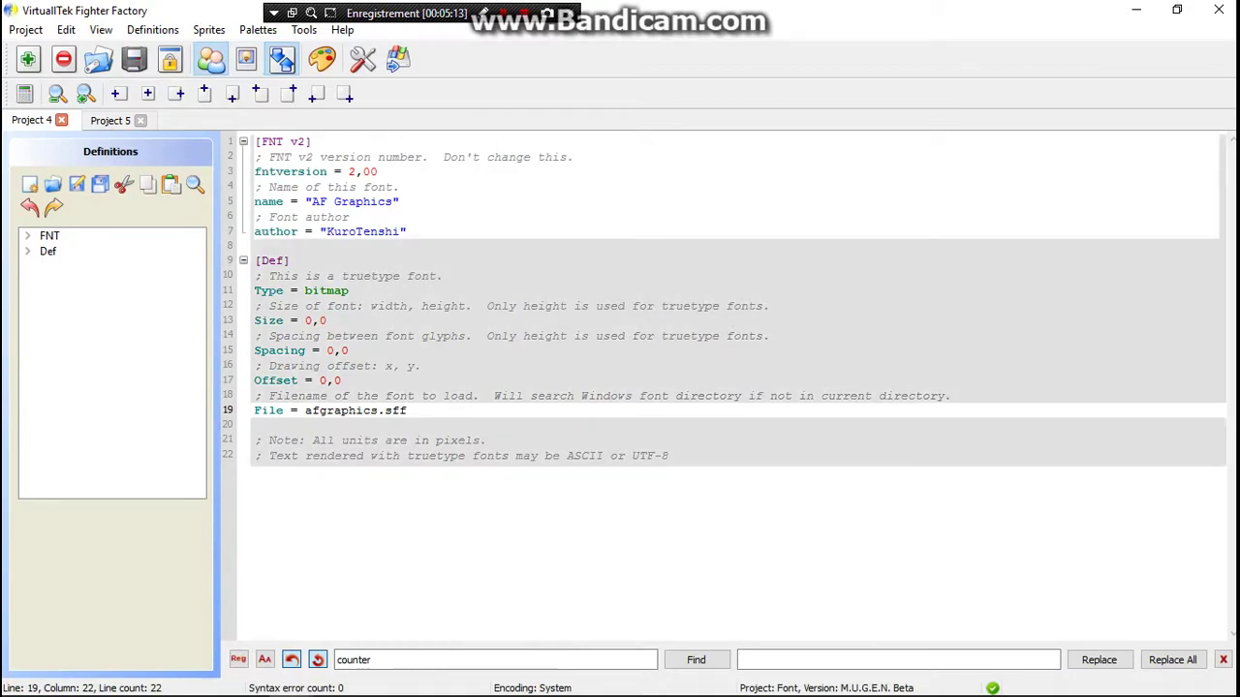
# Inspect the AF Graphics definition: fntversion 2,00, bitmap type, size 0,0, afgraphics.sff
pyautogui.click(262, 157)
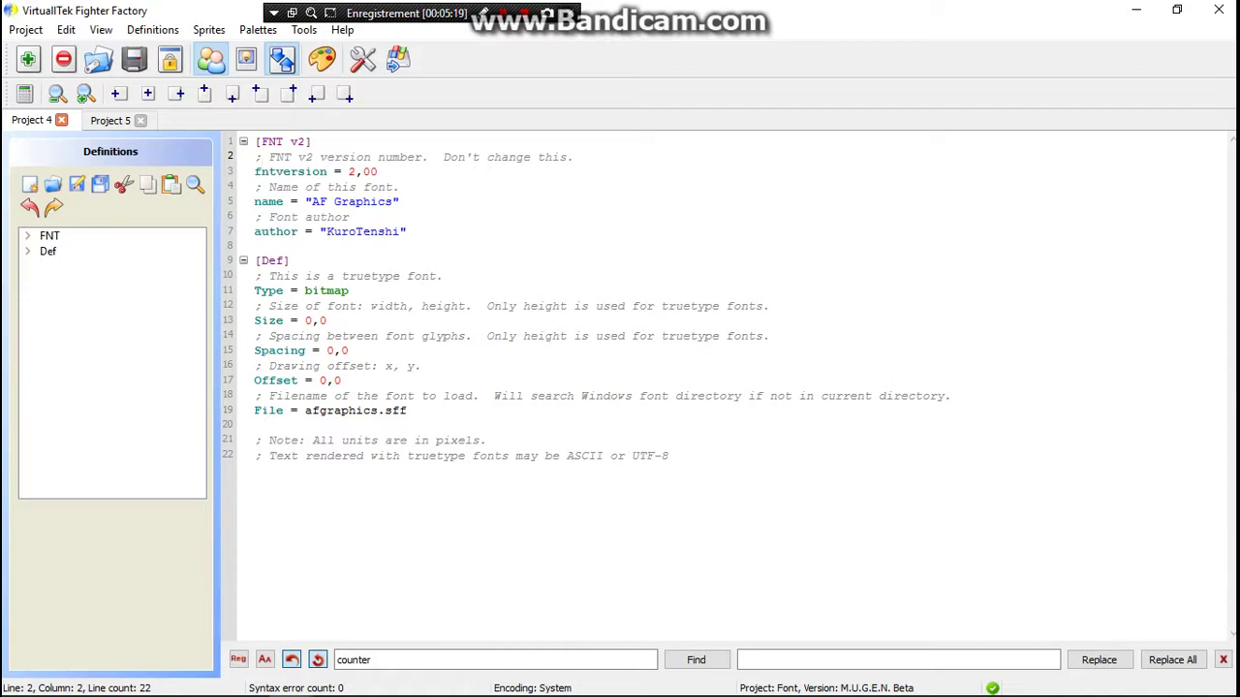
pyautogui.click(255, 141)
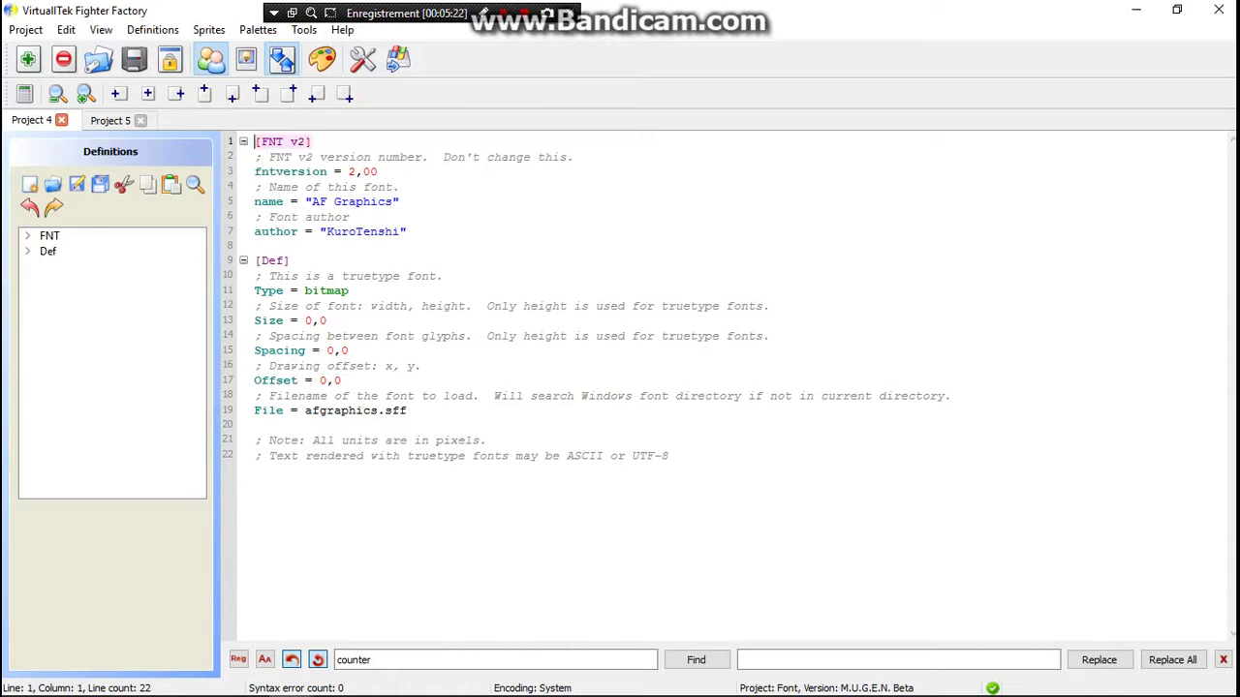
pyautogui.hotkey('ctrl', 'a')
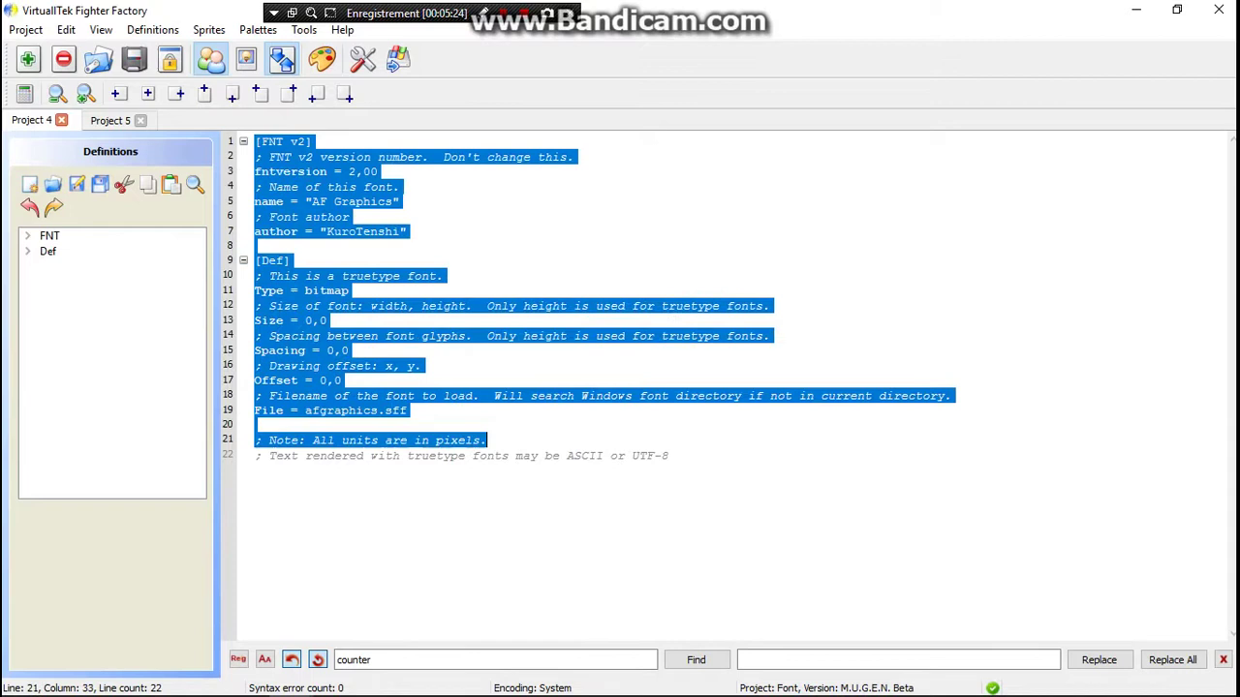
pyautogui.click(349, 217)
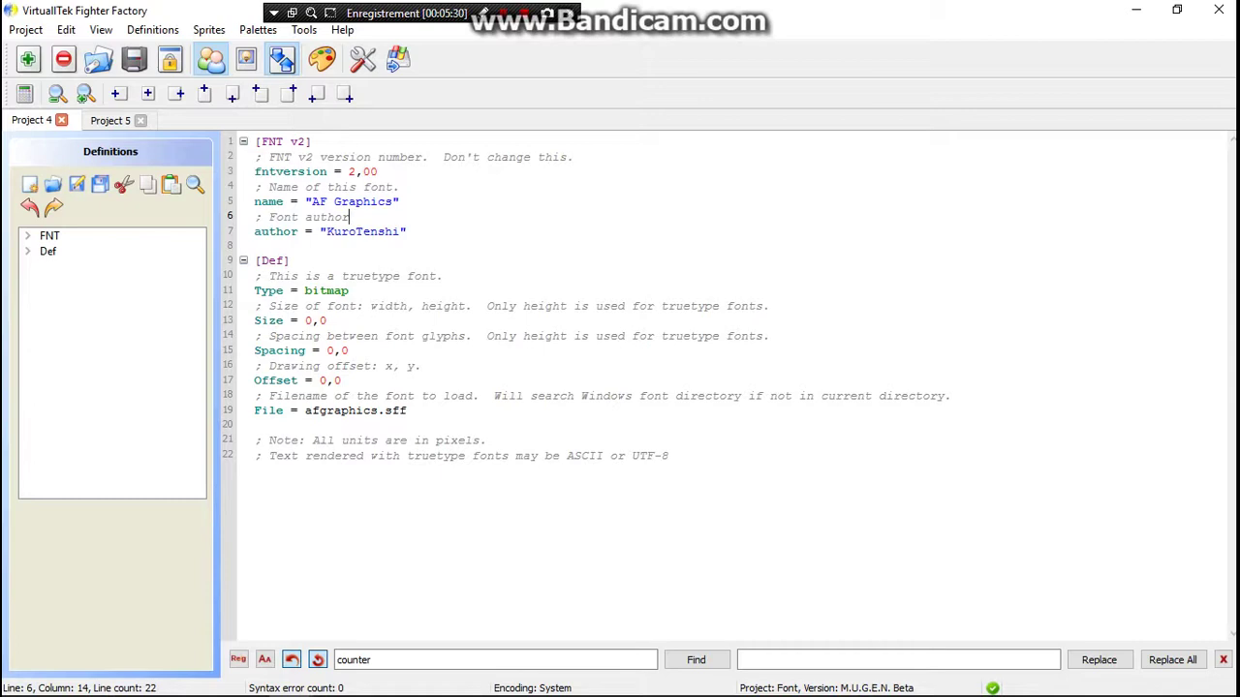
pyautogui.click(350, 187)
pyautogui.click(349, 172)
pyautogui.press('Right')
pyautogui.press('Right')
pyautogui.press('Right')
pyautogui.press('Right')
pyautogui.click(255, 201)
pyautogui.press('Down')
pyautogui.press('Down')
pyautogui.press('Down')
pyautogui.press('Down')
pyautogui.press('Up')
pyautogui.press('Up')
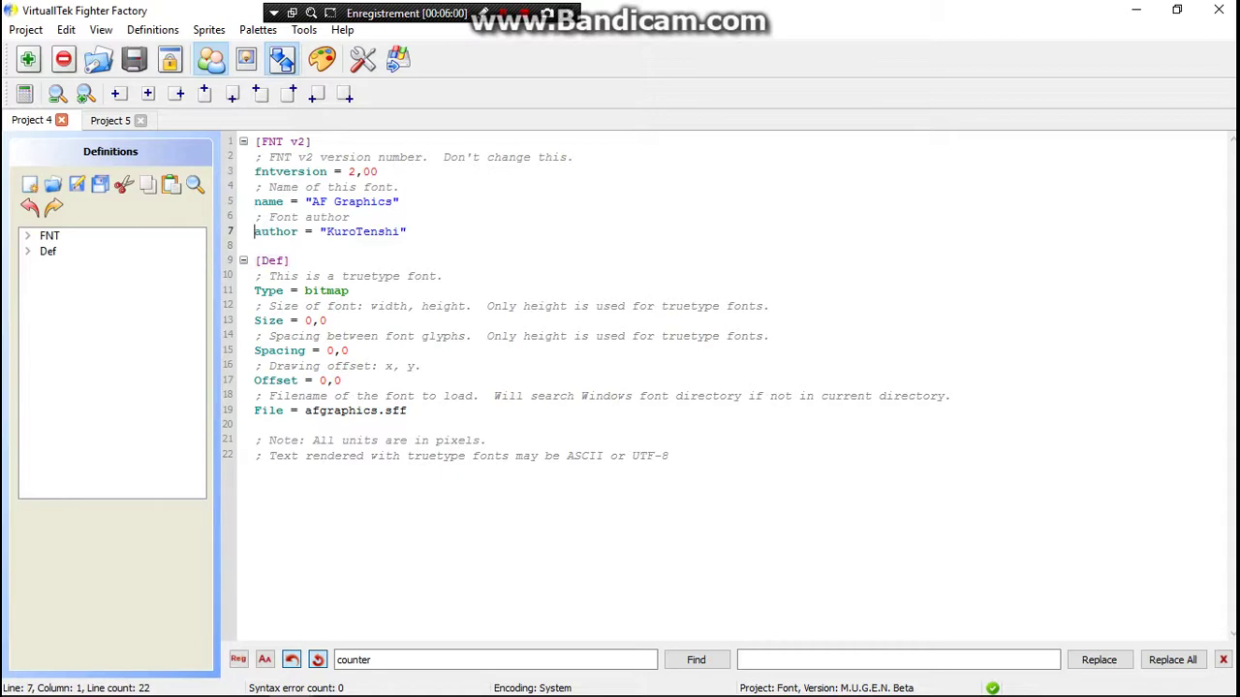
pyautogui.press('Down')
pyautogui.press('Down')
pyautogui.press('Right')
pyautogui.press('Right')
pyautogui.press('Down')
pyautogui.press('Down')
pyautogui.press('Left')
pyautogui.press('Left')
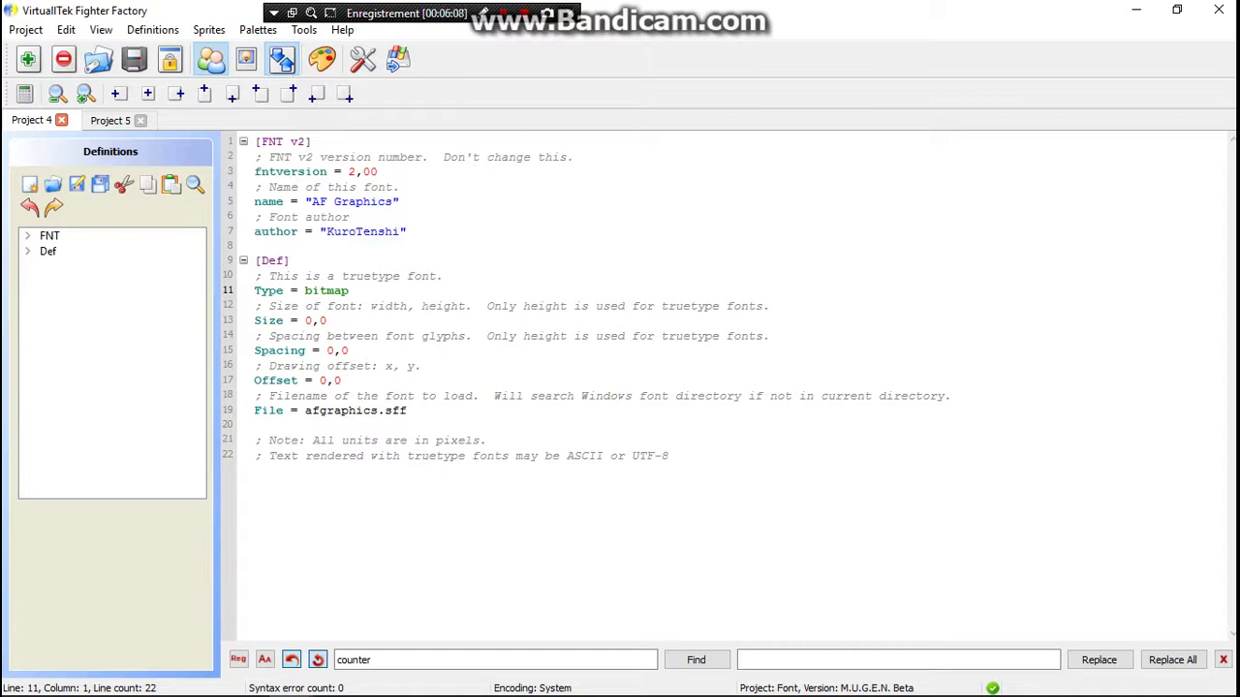
pyautogui.press('Down')
pyautogui.press('Up')
pyautogui.press('End')
pyautogui.press('Home')
pyautogui.press('Down')
pyautogui.press('Down')
pyautogui.press('Down')
pyautogui.press('Down')
pyautogui.press('Down')
pyautogui.press('Down')
pyautogui.press('Right')
pyautogui.press('Right')
pyautogui.press('Right')
pyautogui.press('Right')
pyautogui.press('Right')
pyautogui.press('Right')
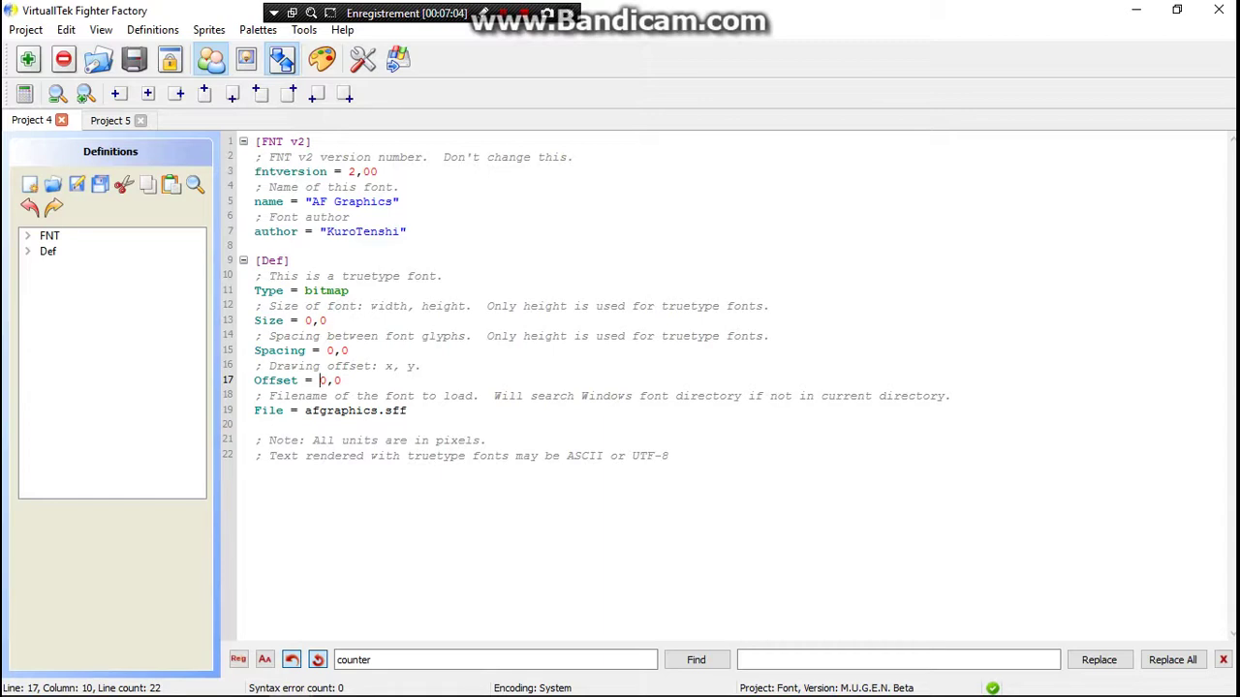
pyautogui.click(320, 410)
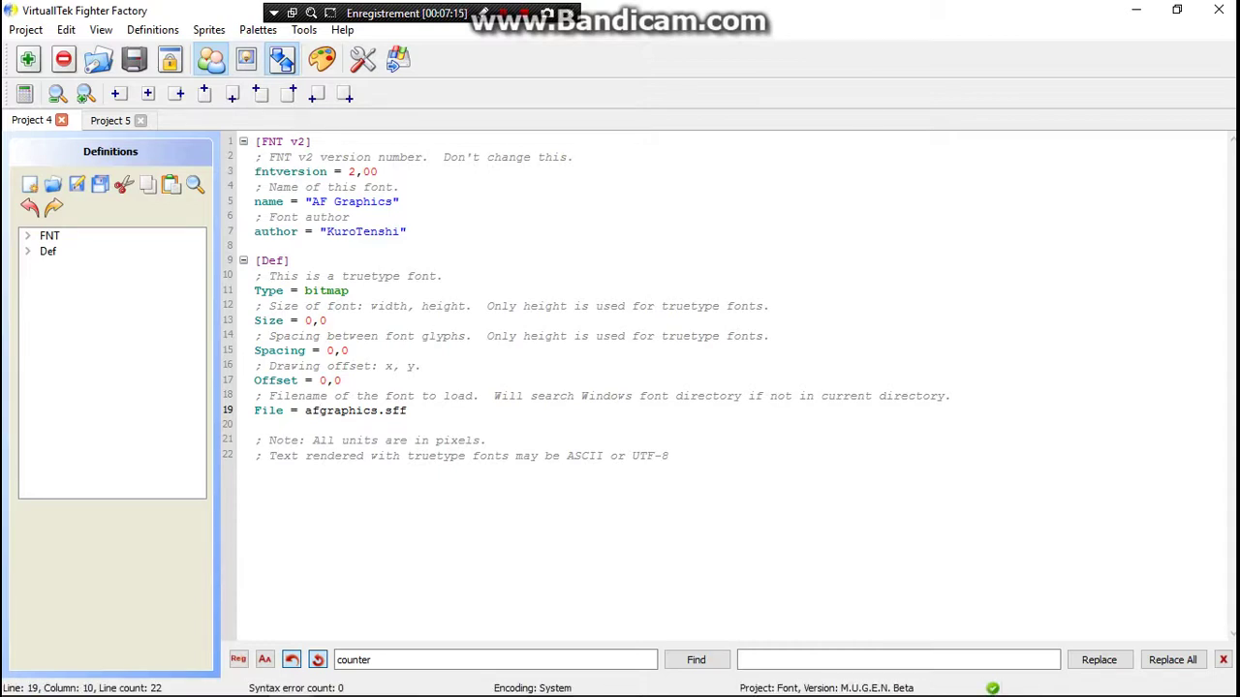
# Show Project 4's 12 sprites after checking Project 5's sprite Open browser and cancelling it
pyautogui.click(246, 59)
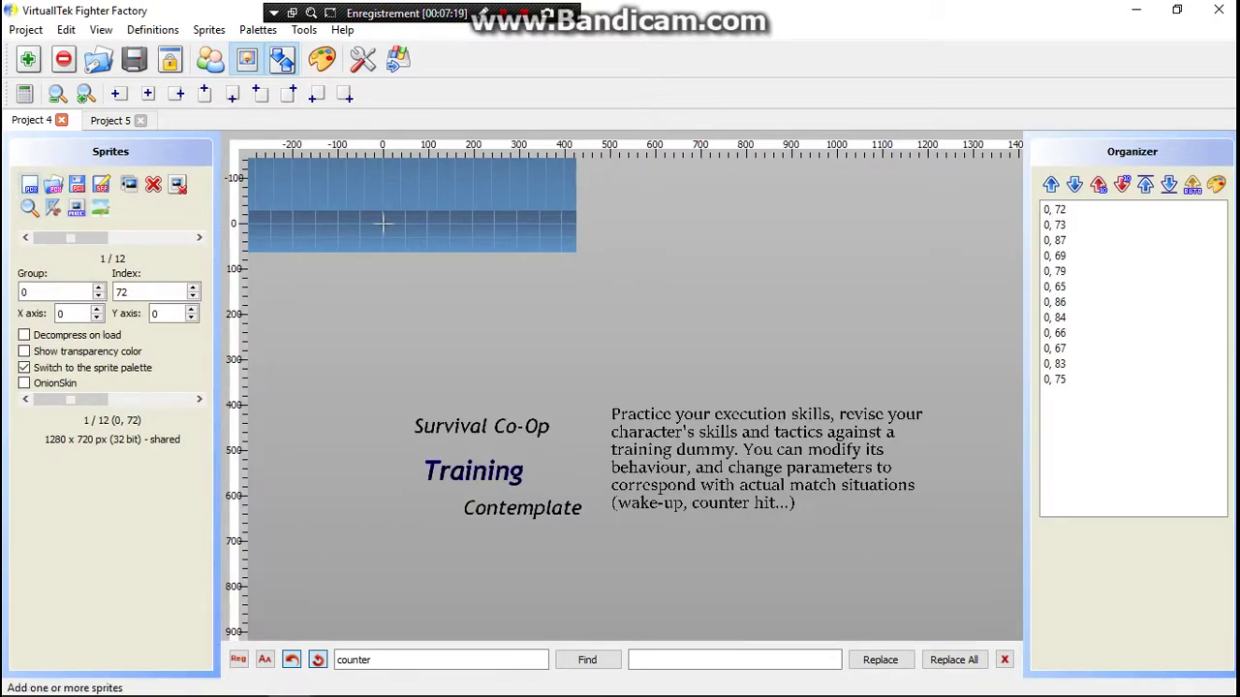
pyautogui.hotkey('ctrl', 'Tab')
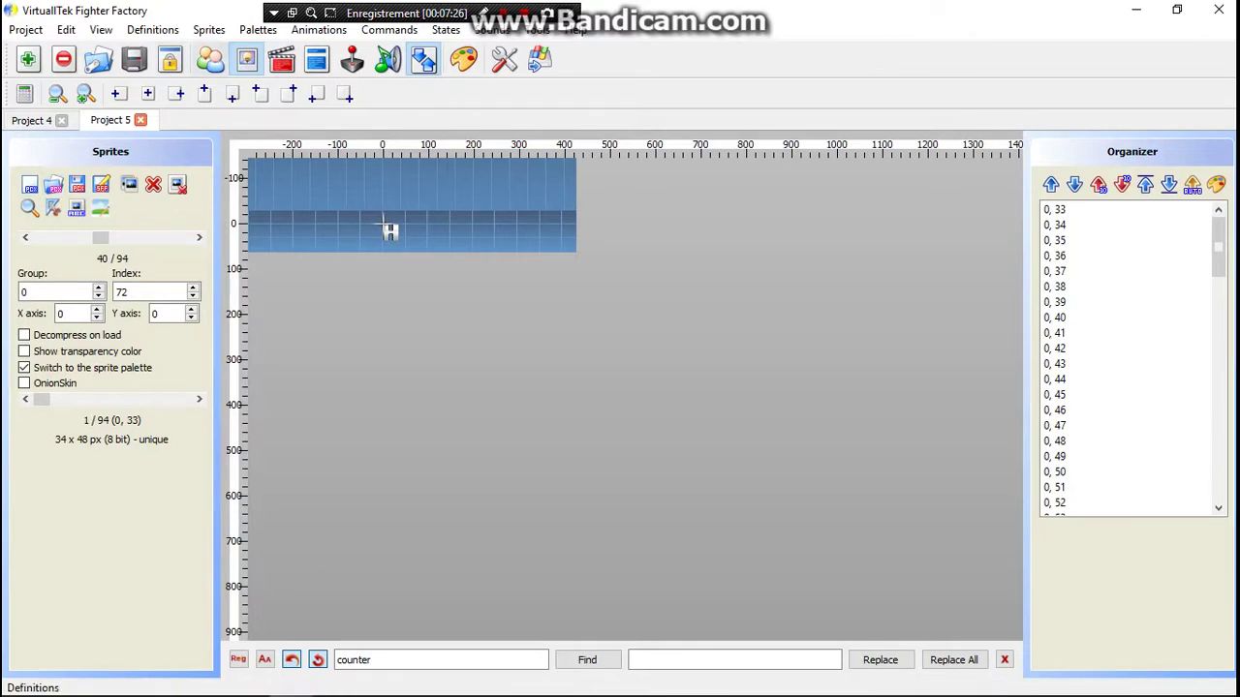
pyautogui.click(208, 30)
pyautogui.click(232, 71)
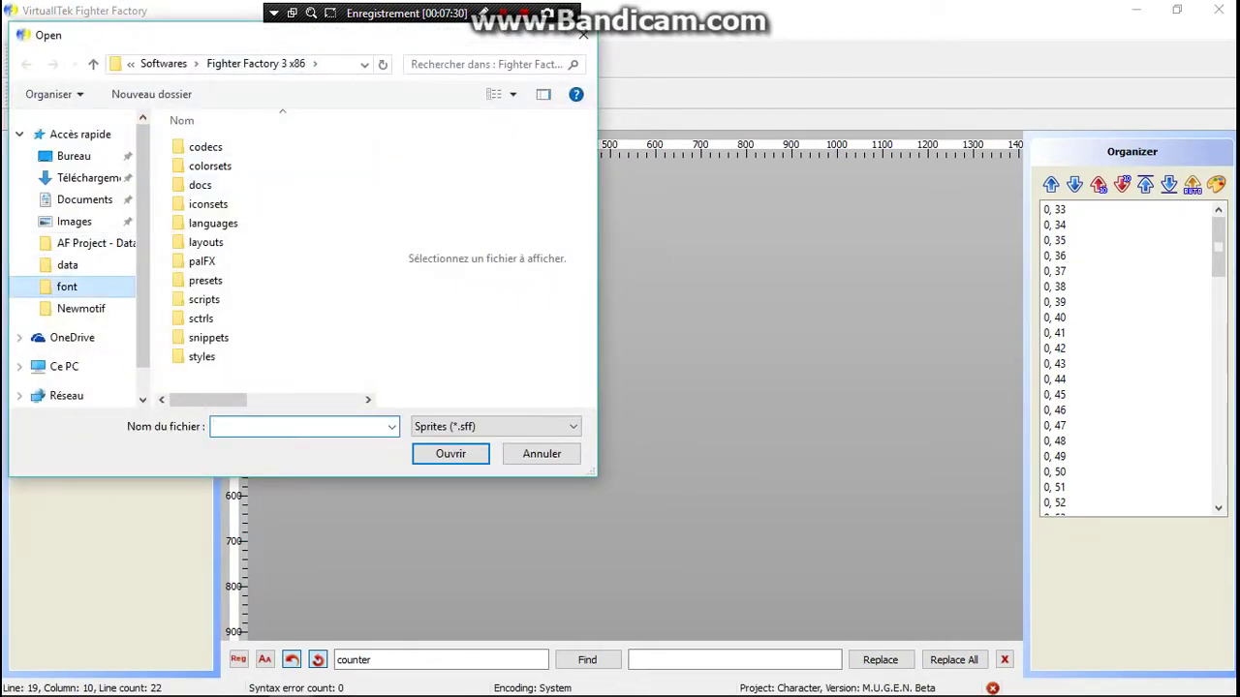
pyautogui.click(67, 286)
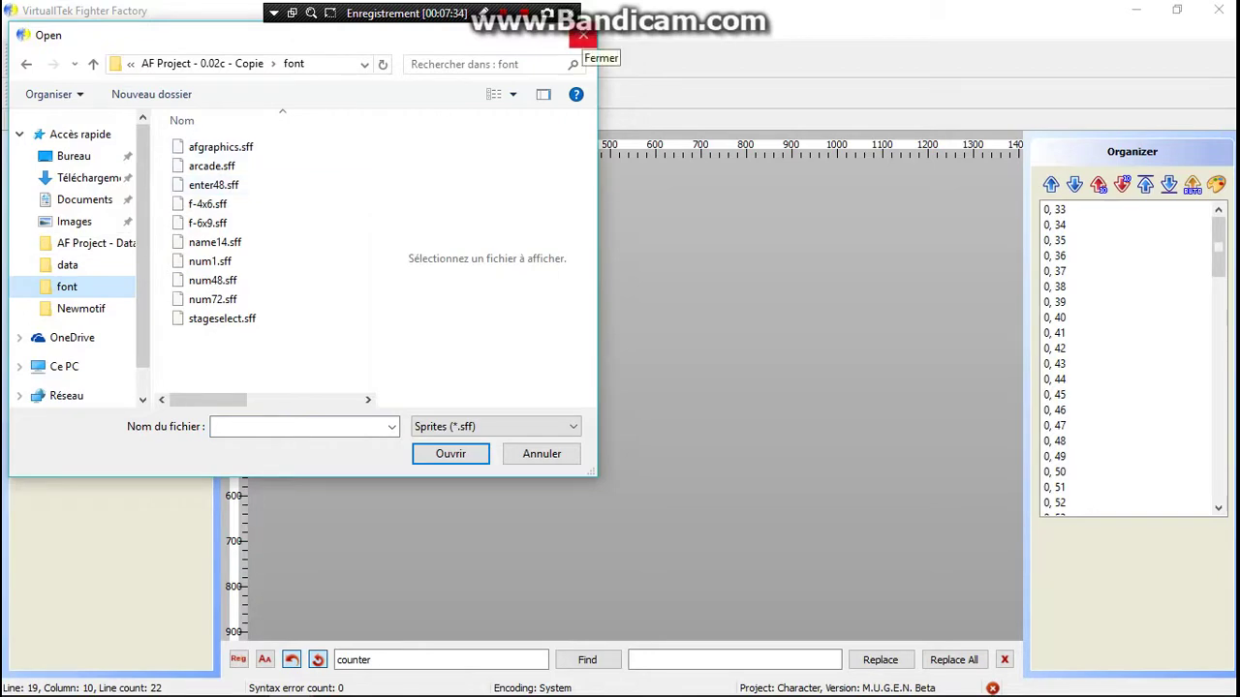
pyautogui.click(583, 37)
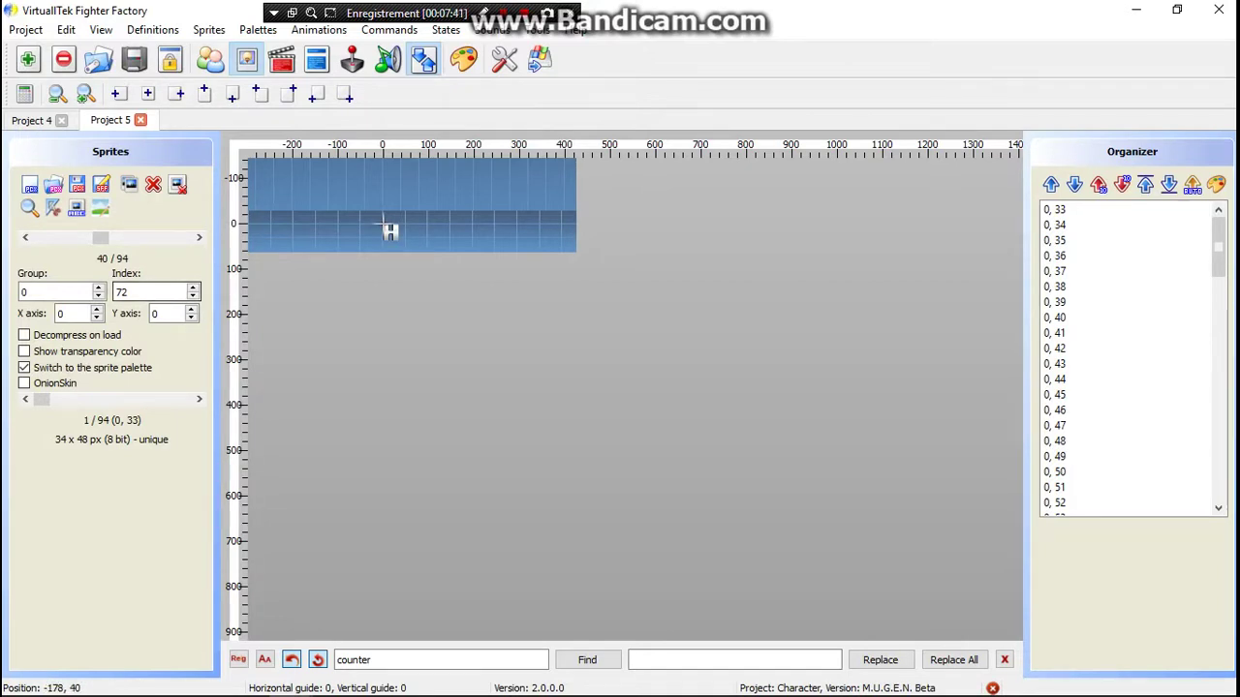
pyautogui.hotkey('ctrl', 'Tab')
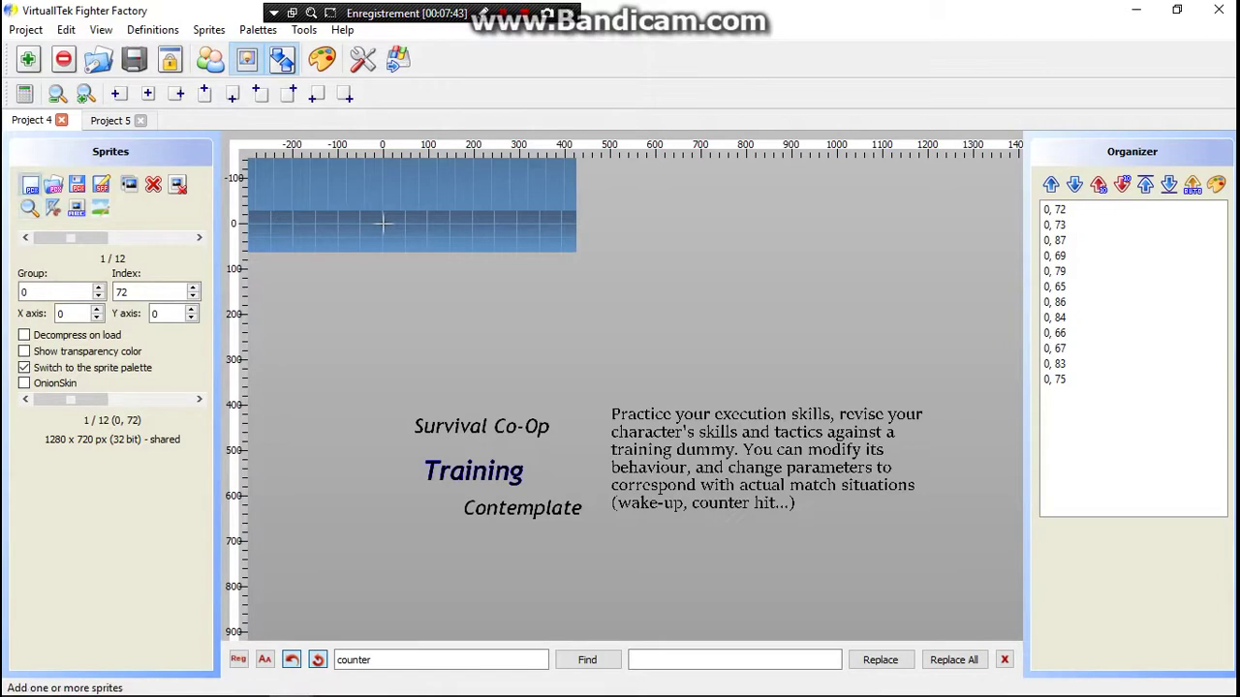
pyautogui.click(30, 184)
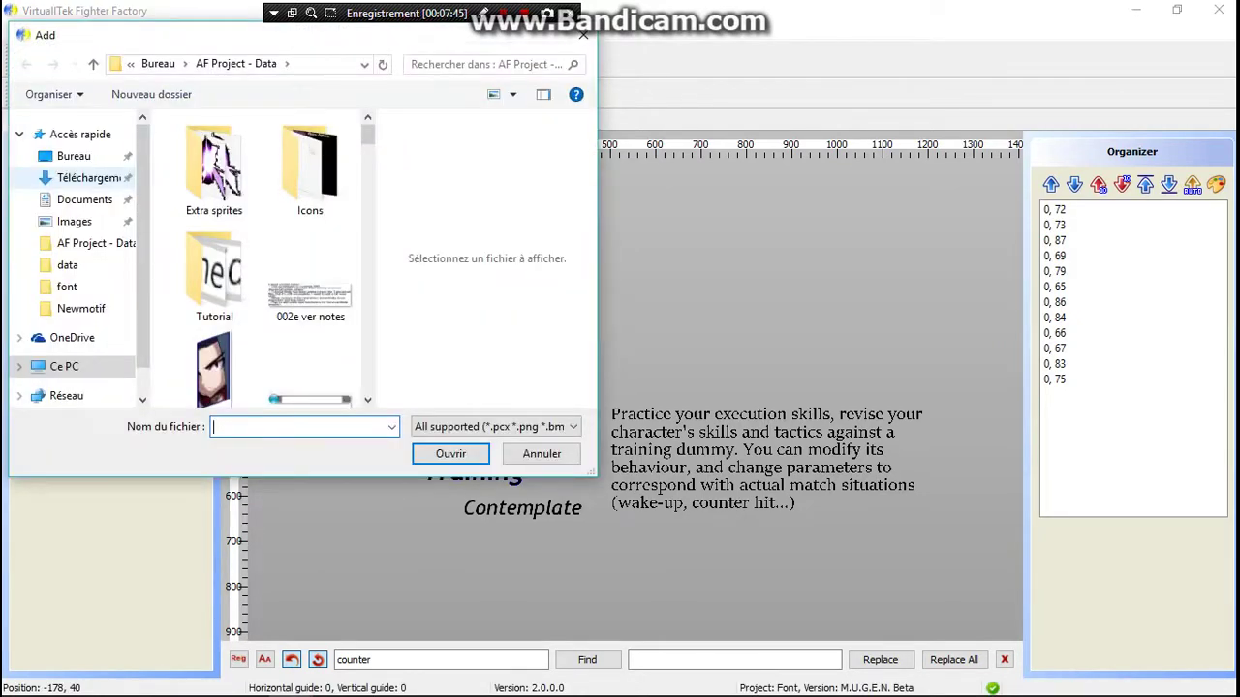
pyautogui.scroll(-1, 368, 136)
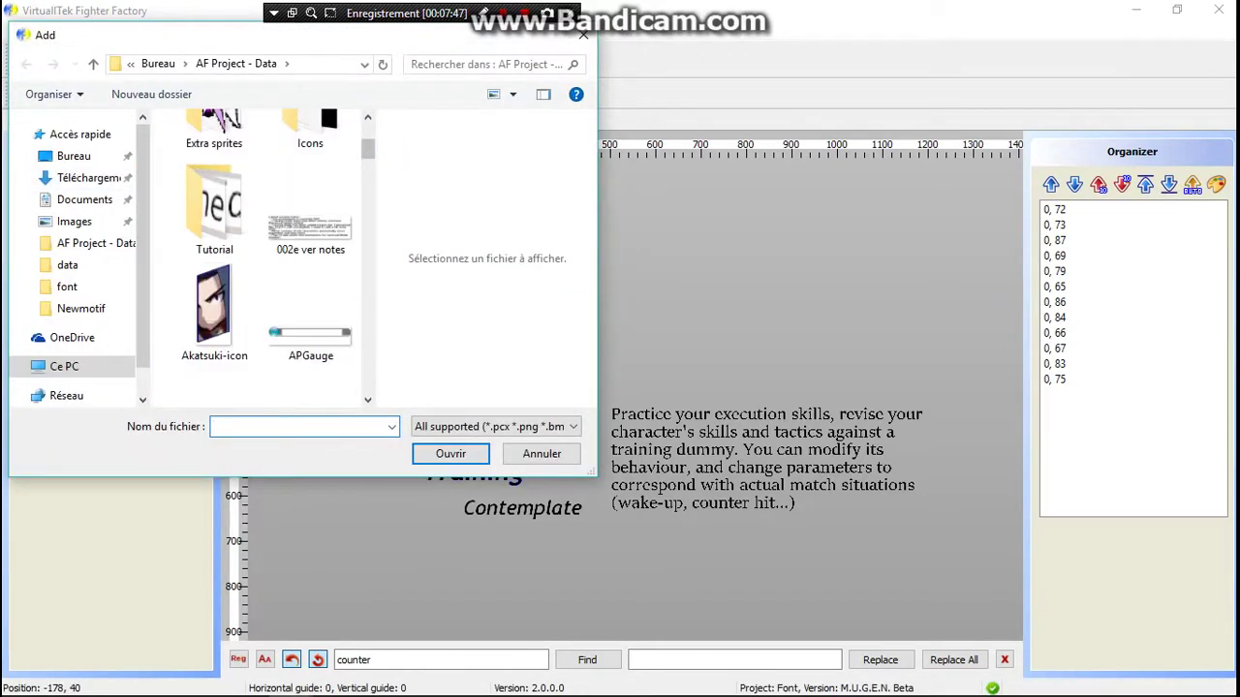
pyautogui.scroll(-15, 262, 256)
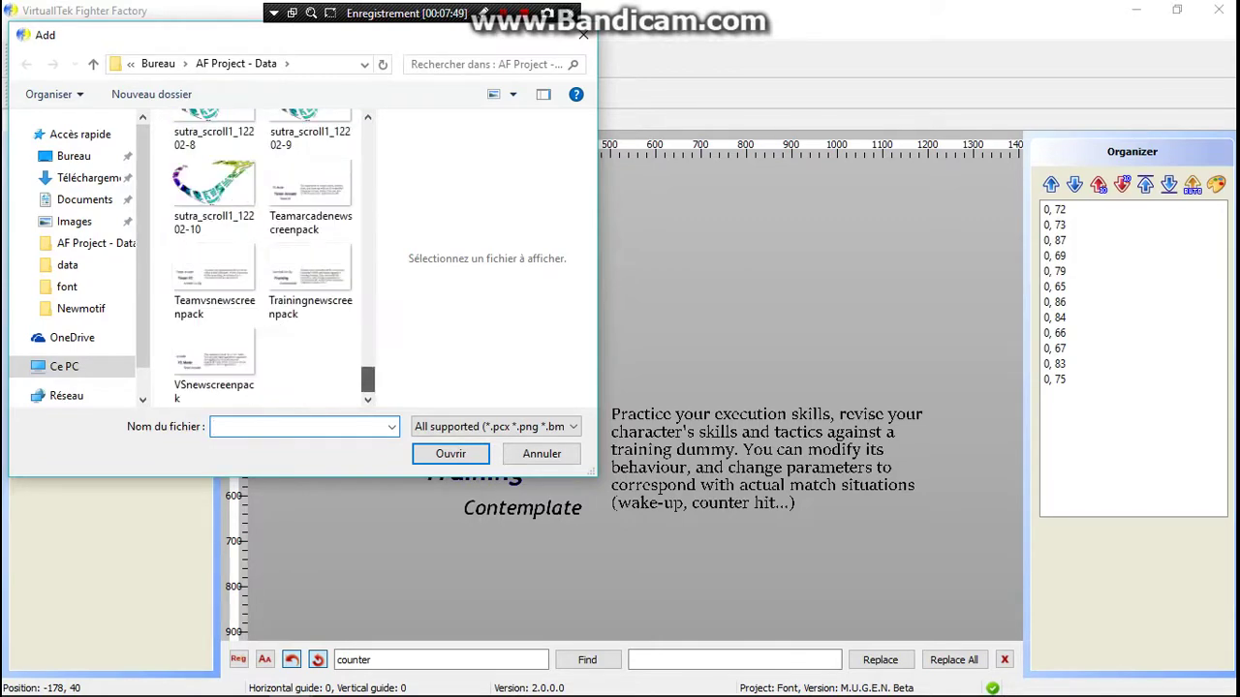
pyautogui.doubleClick(310, 274)
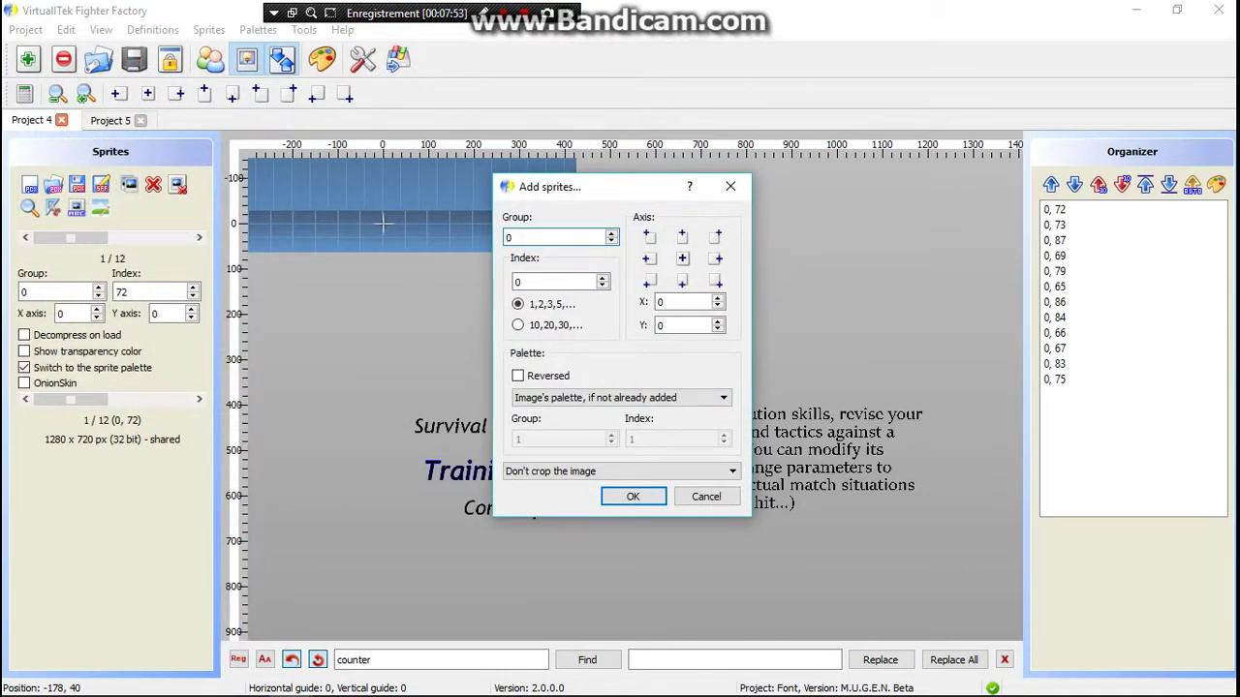
pyautogui.press('Tab')
pyautogui.write('72')
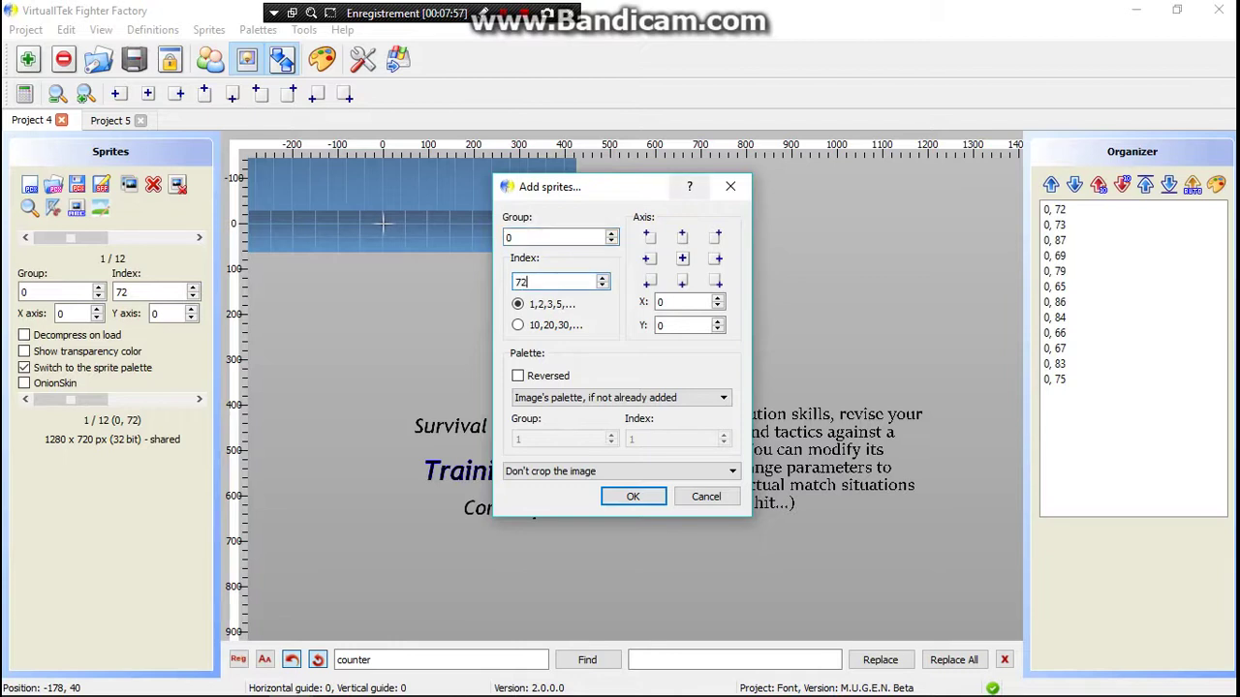
pyautogui.click(648, 236)
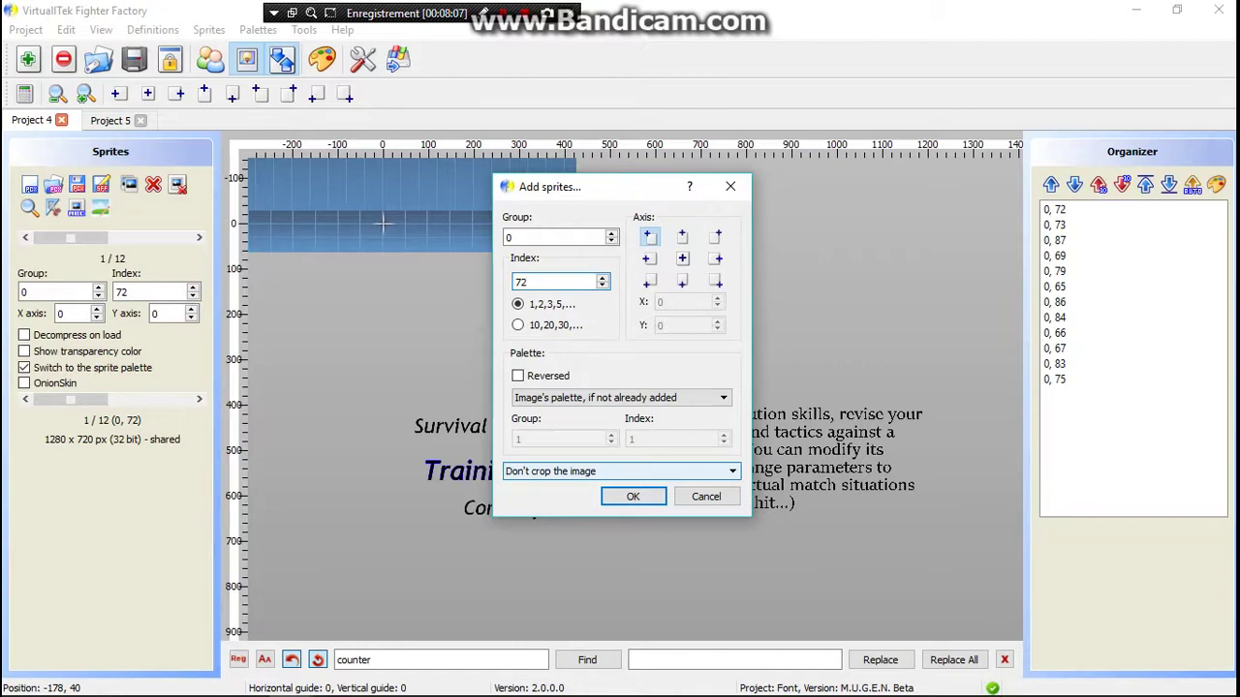
pyautogui.click(706, 496)
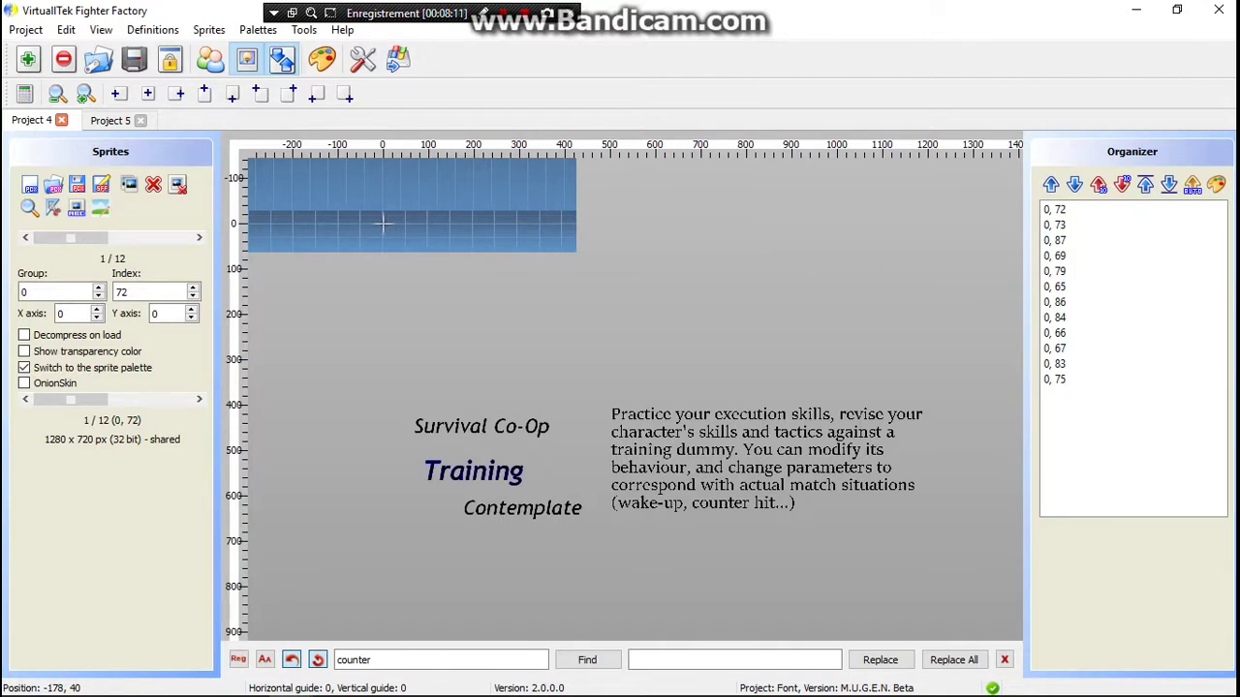
# Bring the demosystem file forward and highlight the font8 = afgraphics.def line under System fonts
pyautogui.moveTo(514, 693)
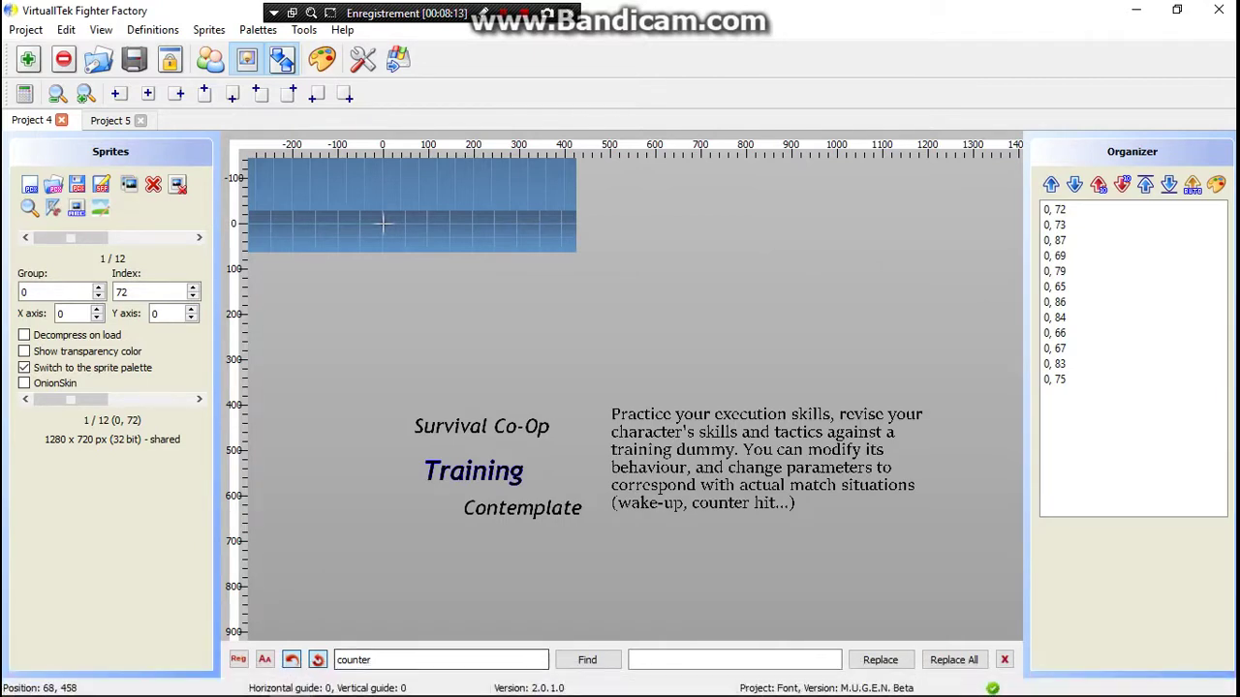
pyautogui.moveTo(424, 681)
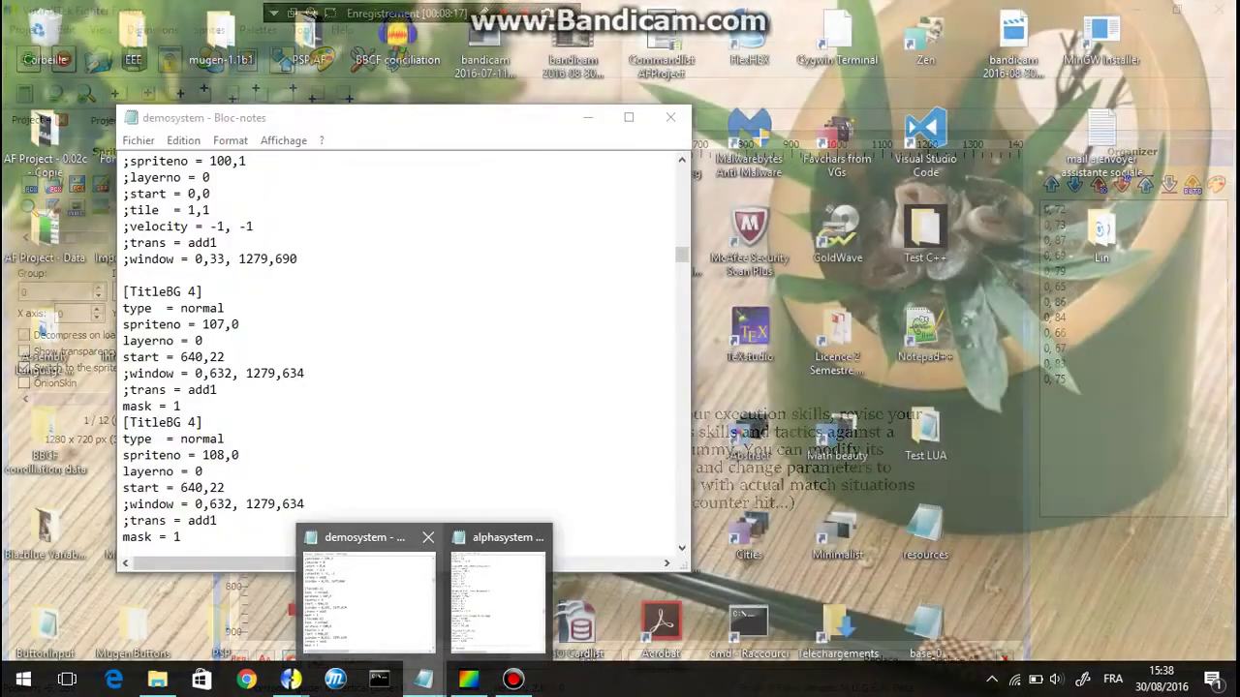
pyautogui.click(368, 593)
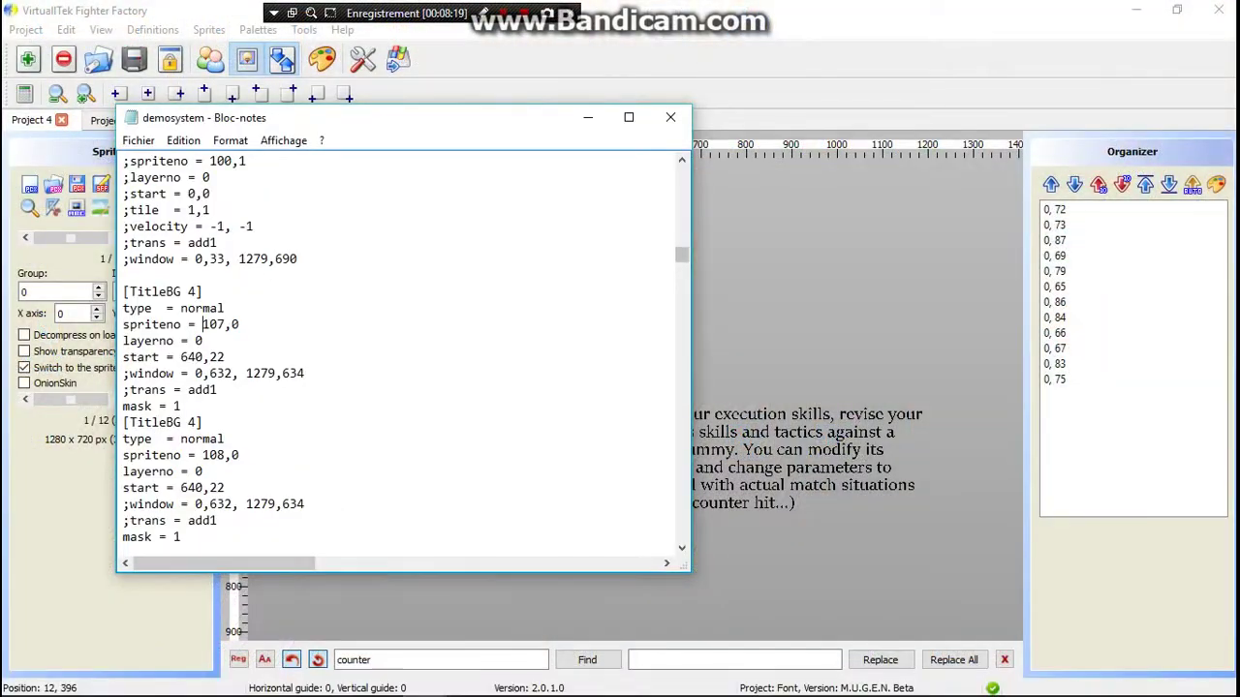
pyautogui.scroll(20, 402, 349)
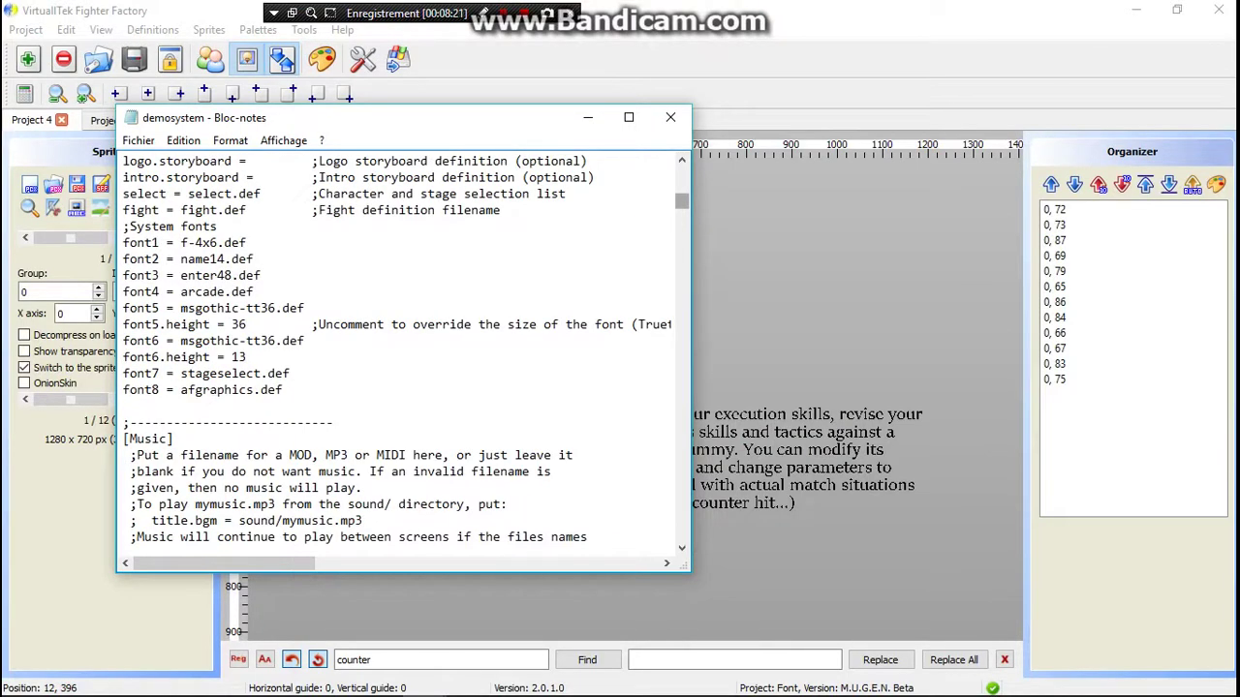
pyautogui.moveTo(283, 389); pyautogui.dragTo(290, 373)
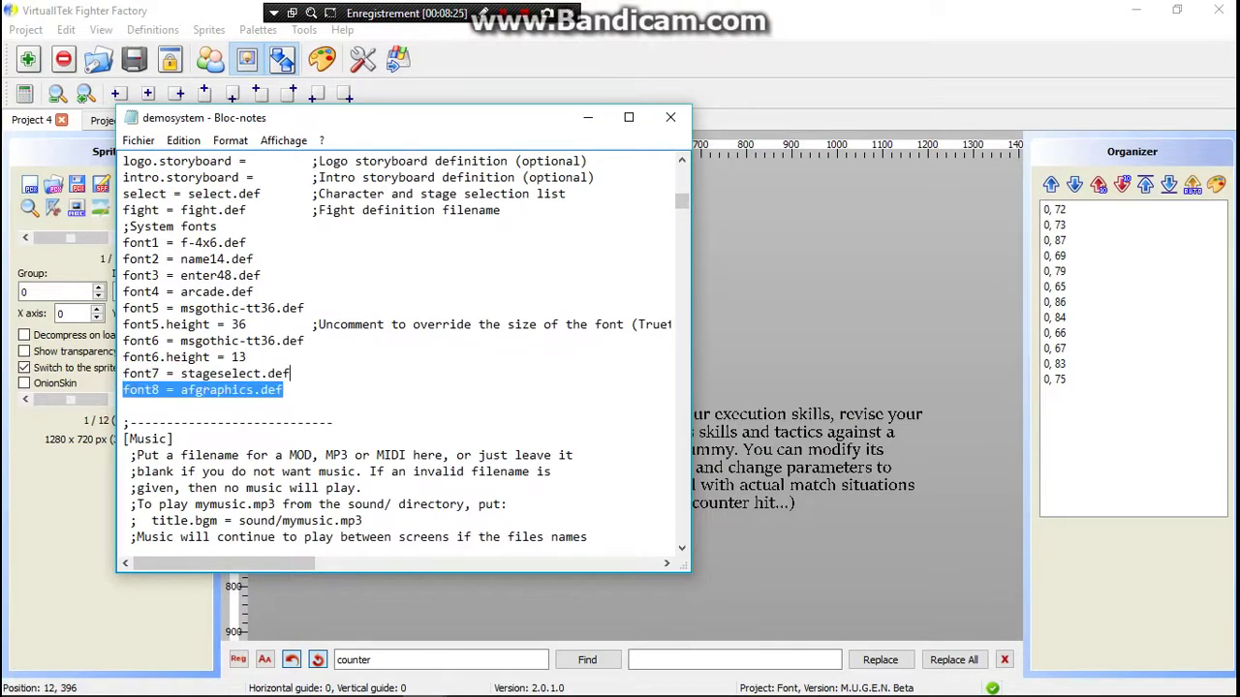
pyautogui.scroll(-15, 402, 349)
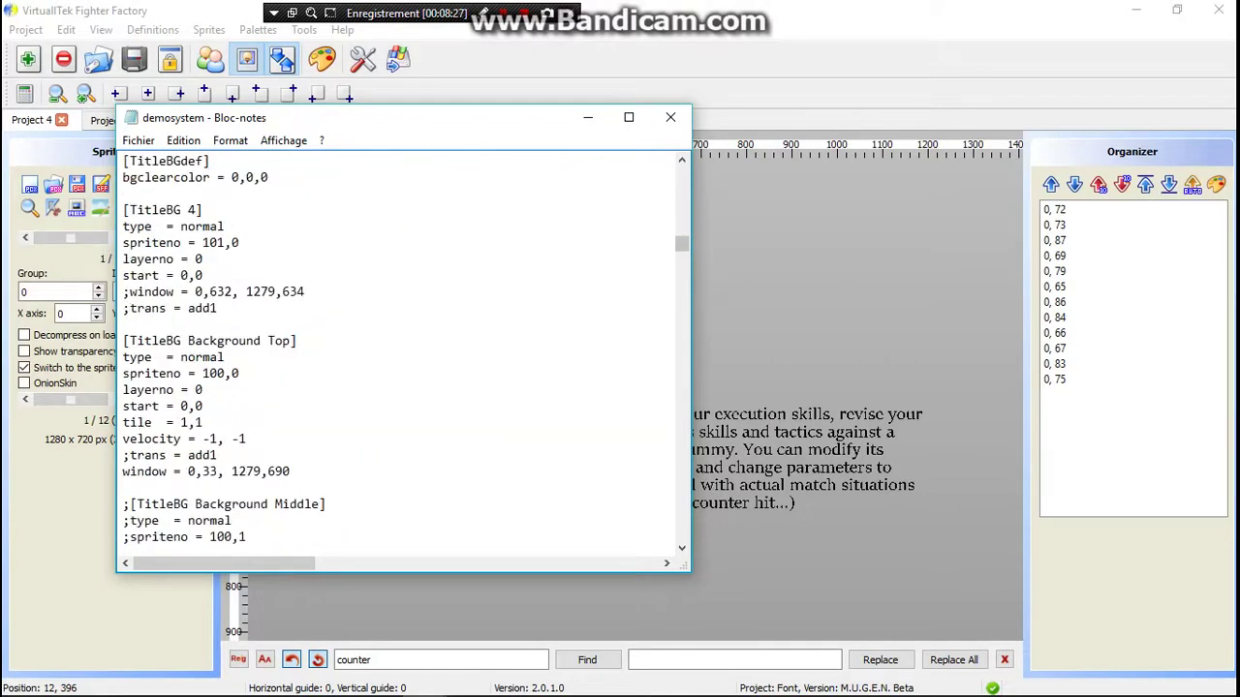
pyautogui.scroll(15, 402, 348)
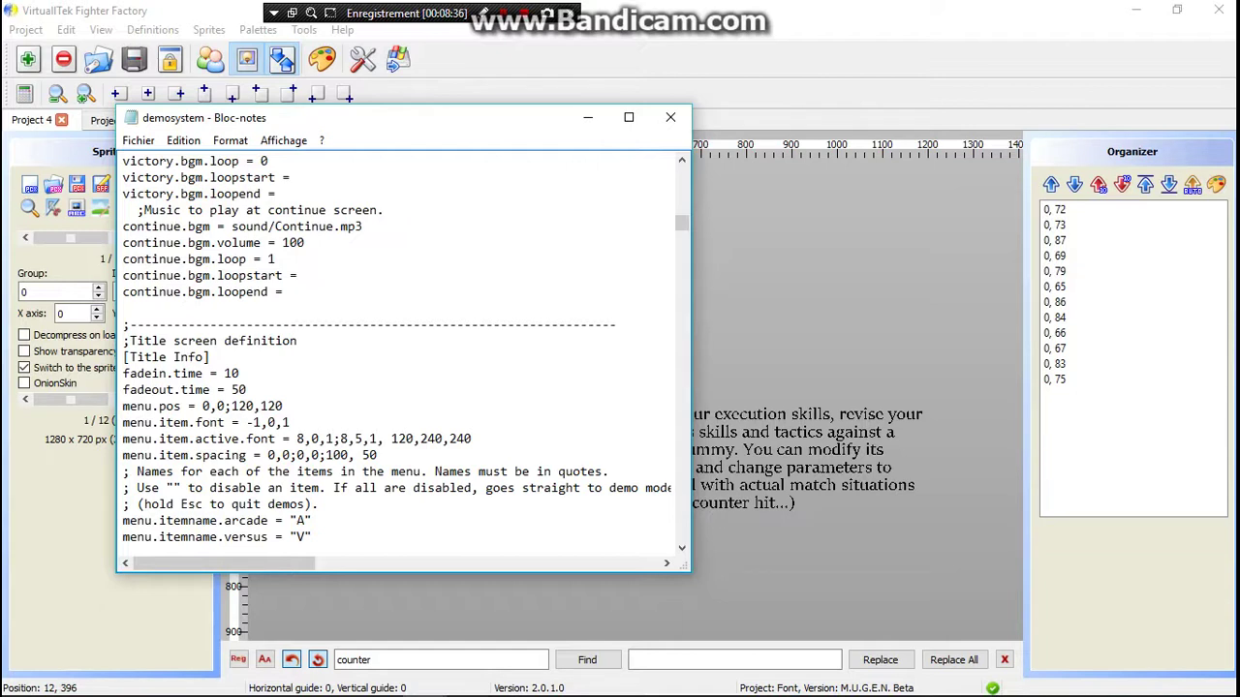
pyautogui.press('Down')
pyautogui.press('Right')
pyautogui.click(297, 438)
pyautogui.press('Right')
pyautogui.hotkey('shift', 'Right')
pyautogui.press('Right')
pyautogui.press('Right')
pyautogui.hotkey('shift', 'Right')
pyautogui.press('Down')
pyautogui.press('Left')
pyautogui.press('Left')
pyautogui.press('Left')
pyautogui.press('Left')
pyautogui.press('Left')
pyautogui.press('Left')
pyautogui.press('Left')
pyautogui.hotkey('shift', 'Right')
pyautogui.hotkey('shift', 'Right')
pyautogui.hotkey('shift', 'Right')
pyautogui.press('Down')
pyautogui.press('Down')
pyautogui.press('Down')
pyautogui.press('Down')
pyautogui.press('Down')
pyautogui.press('Down')
pyautogui.press('Down')
pyautogui.press('Down')
pyautogui.press('Down')
pyautogui.press('Down')
pyautogui.press('Down')
pyautogui.press('Down')
pyautogui.press('Down')
pyautogui.press('Down')
pyautogui.press('Down')
pyautogui.press('Down')
pyautogui.press('Down')
pyautogui.press('Down')
pyautogui.press('Down')
pyautogui.press('Down')
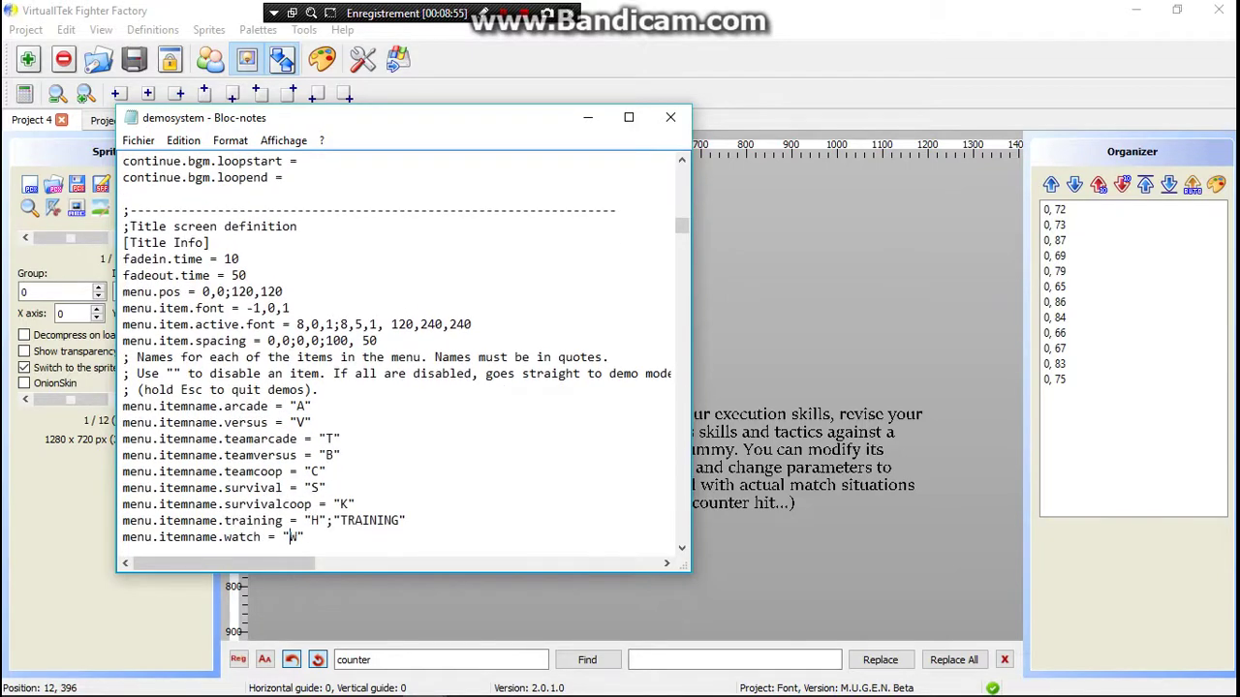
pyautogui.press('Up')
pyautogui.press('Up')
pyautogui.press('Up')
pyautogui.press('Up')
pyautogui.press('Up')
pyautogui.press('Up')
pyautogui.press('Up')
pyautogui.press('Up')
pyautogui.press('Up')
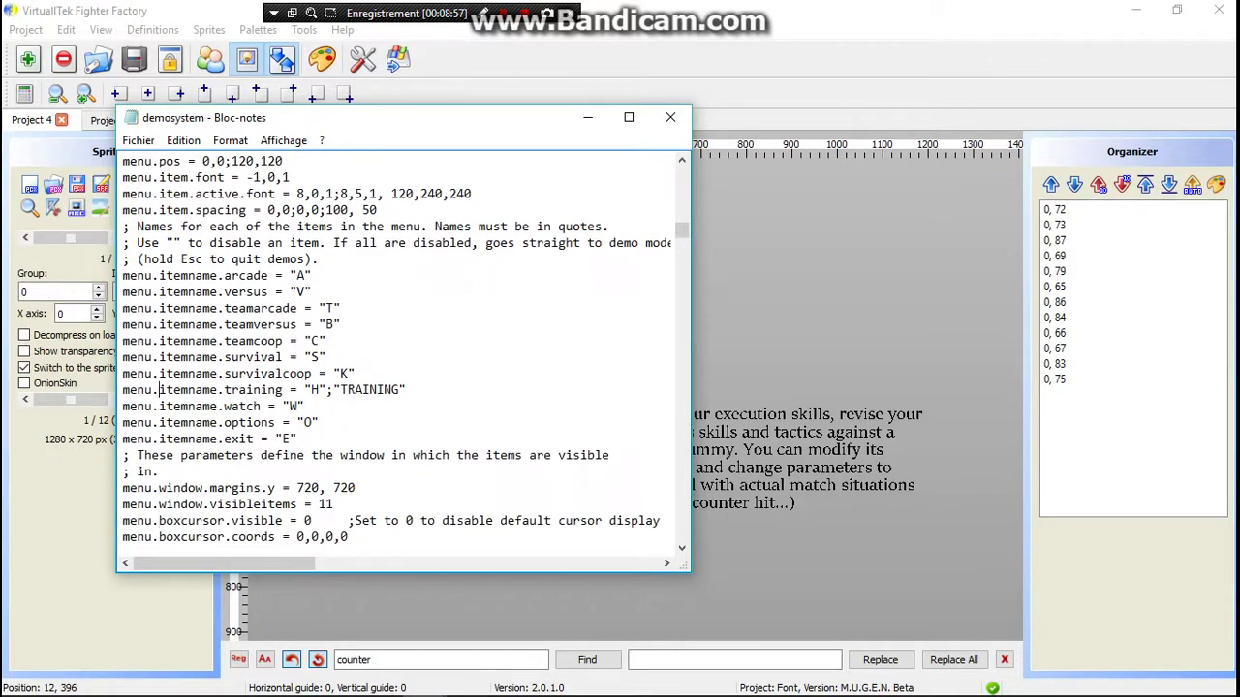
pyautogui.click(151, 275)
pyautogui.press('Right')
pyautogui.press('Right')
pyautogui.press('Right')
pyautogui.press('Right')
pyautogui.press('Right')
pyautogui.press('Right')
pyautogui.press('Right')
pyautogui.press('Right')
pyautogui.press('Right')
pyautogui.press('Down')
pyautogui.press('Down')
pyautogui.press('Down')
pyautogui.press('Down')
pyautogui.press('Down')
pyautogui.press('Down')
pyautogui.press('Down')
pyautogui.press('Down')
pyautogui.press('Down')
pyautogui.press('Down')
pyautogui.press('Down')
pyautogui.press('Down')
pyautogui.press('Down')
pyautogui.press('Down')
pyautogui.press('Down')
pyautogui.press('Down')
pyautogui.press('Down')
pyautogui.press('Down')
pyautogui.press('Down')
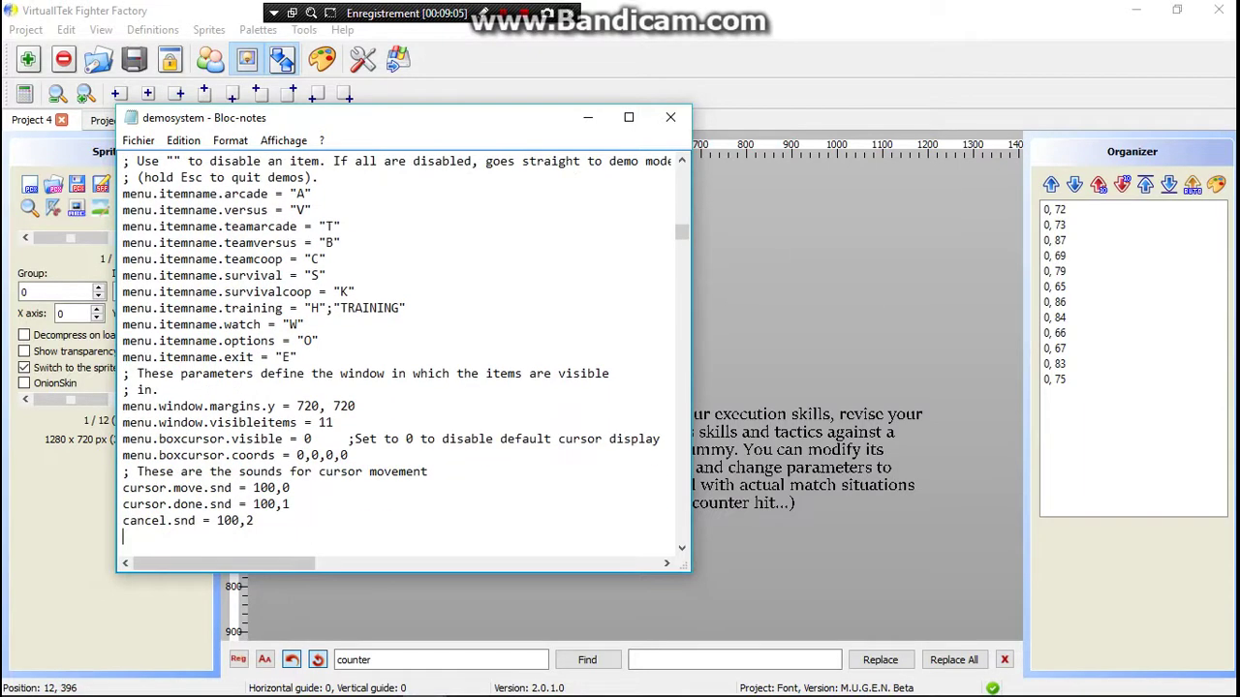
pyautogui.press('Up')
pyautogui.press('Up')
pyautogui.hotkey('shift', 'Down')
pyautogui.hotkey('shift', 'Down')
pyautogui.hotkey('shift', 'Down')
pyautogui.hotkey('shift', 'Down')
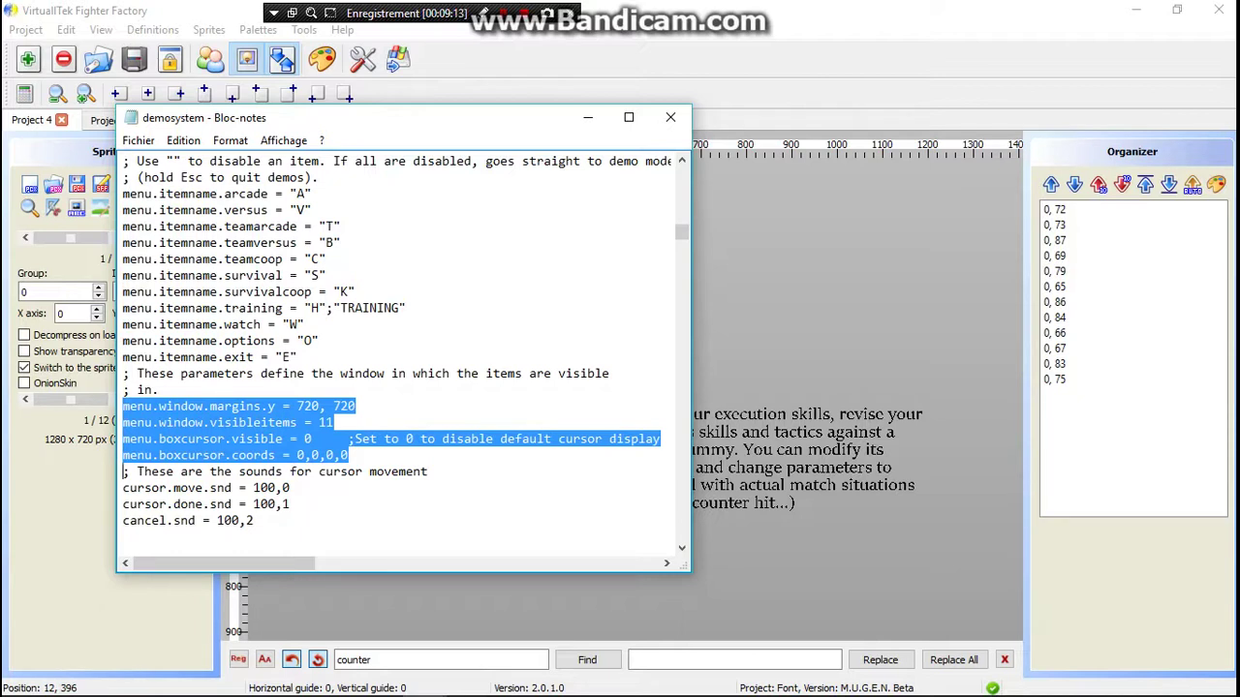
pyautogui.click(123, 455)
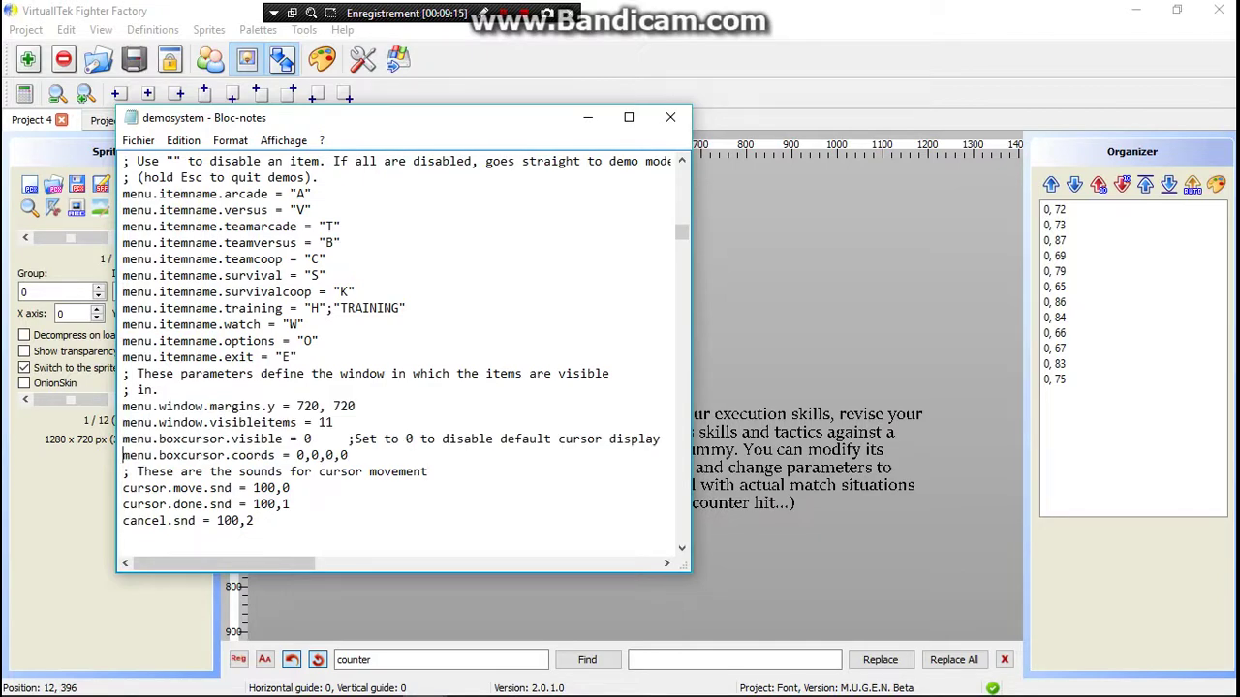